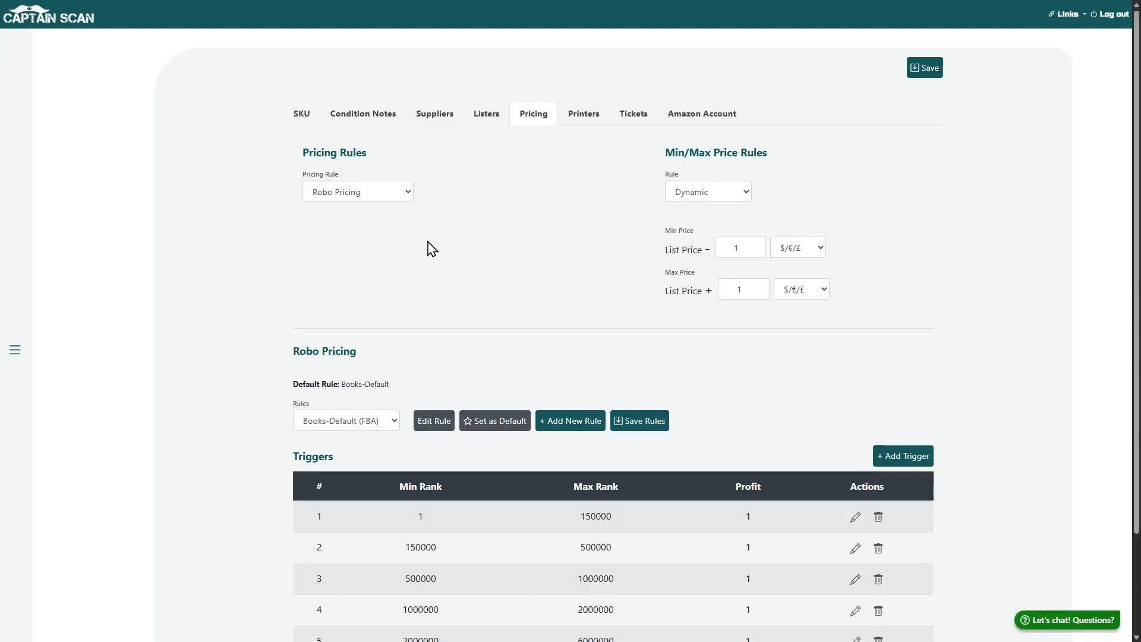
Examine the Robo Pricing rules list and the rank range of the first trigger
scroll(599, 288, down, 1)
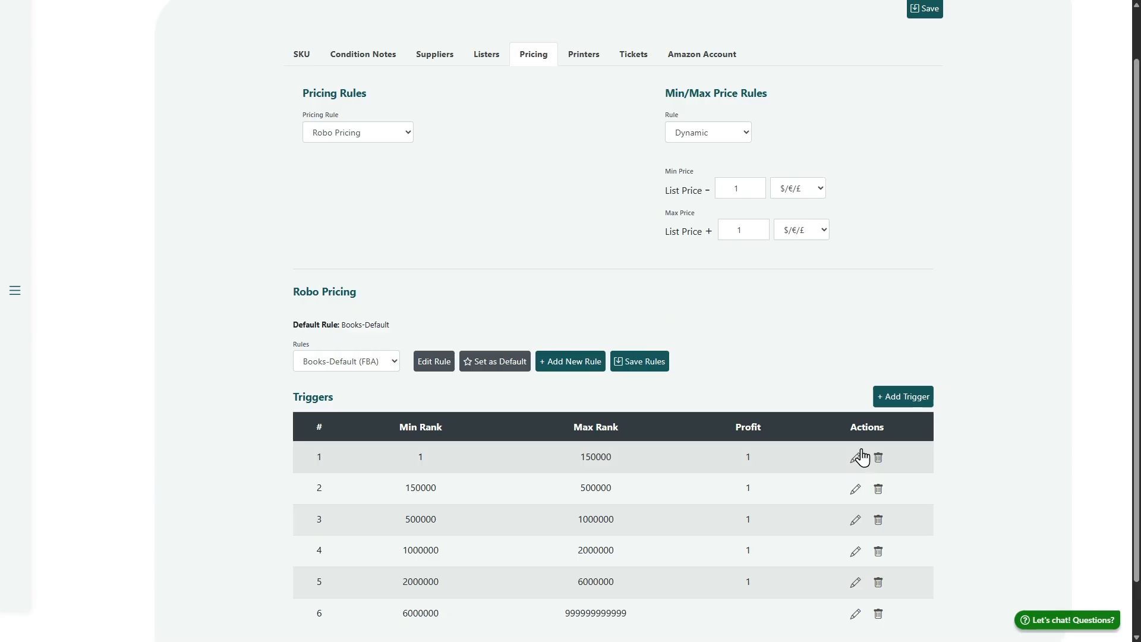
scroll(815, 523, down, 1)
click(353, 326)
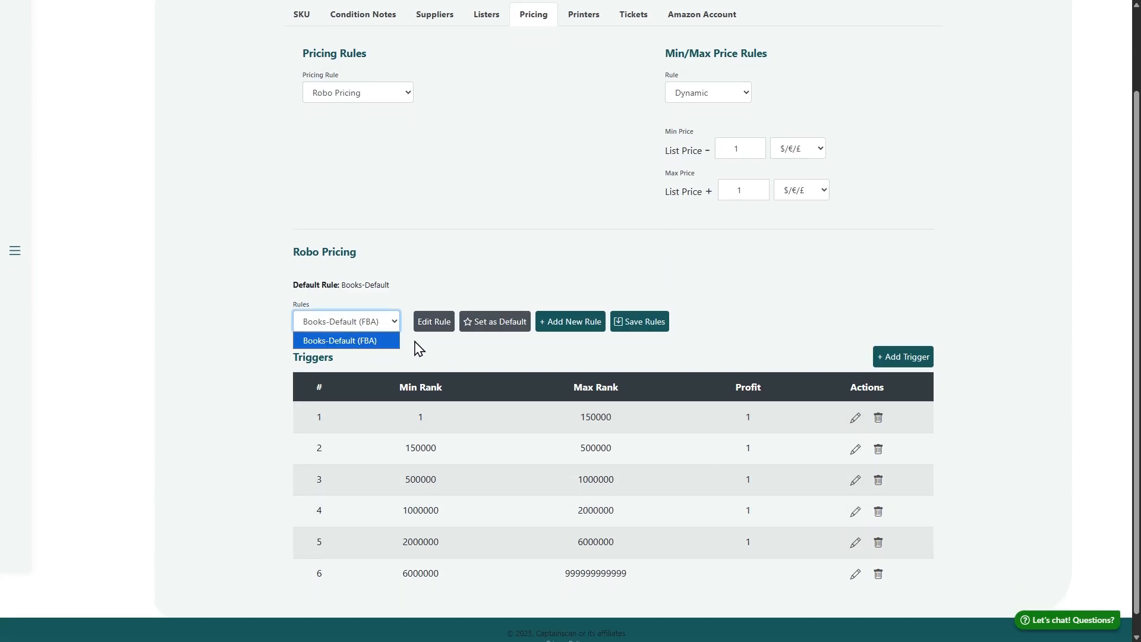
scroll(416, 286, up, 2)
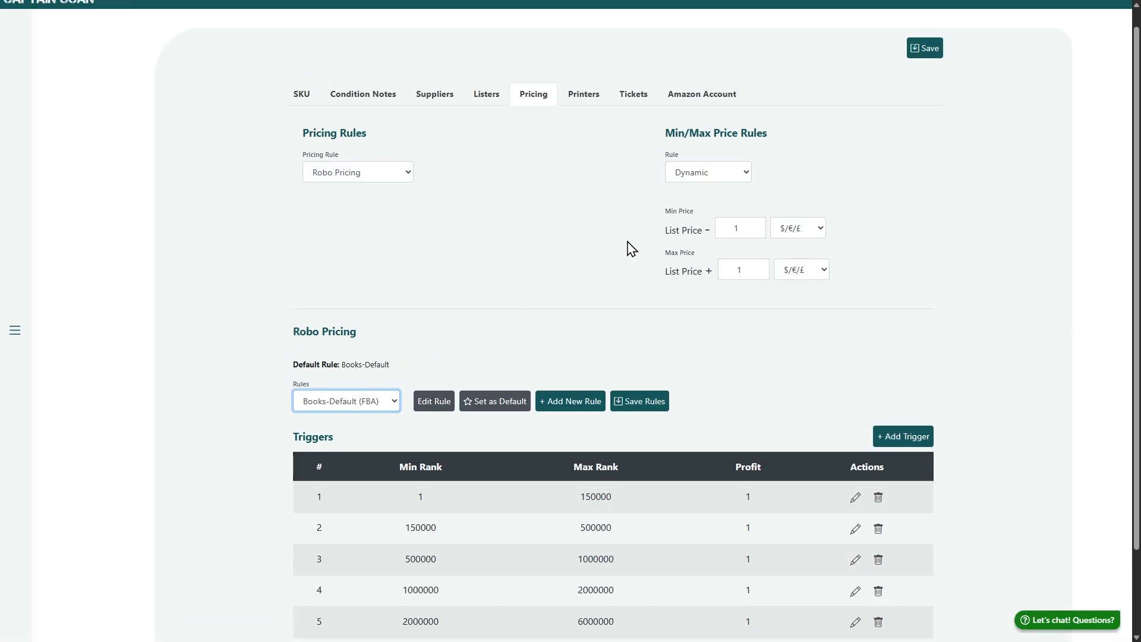
click(346, 402)
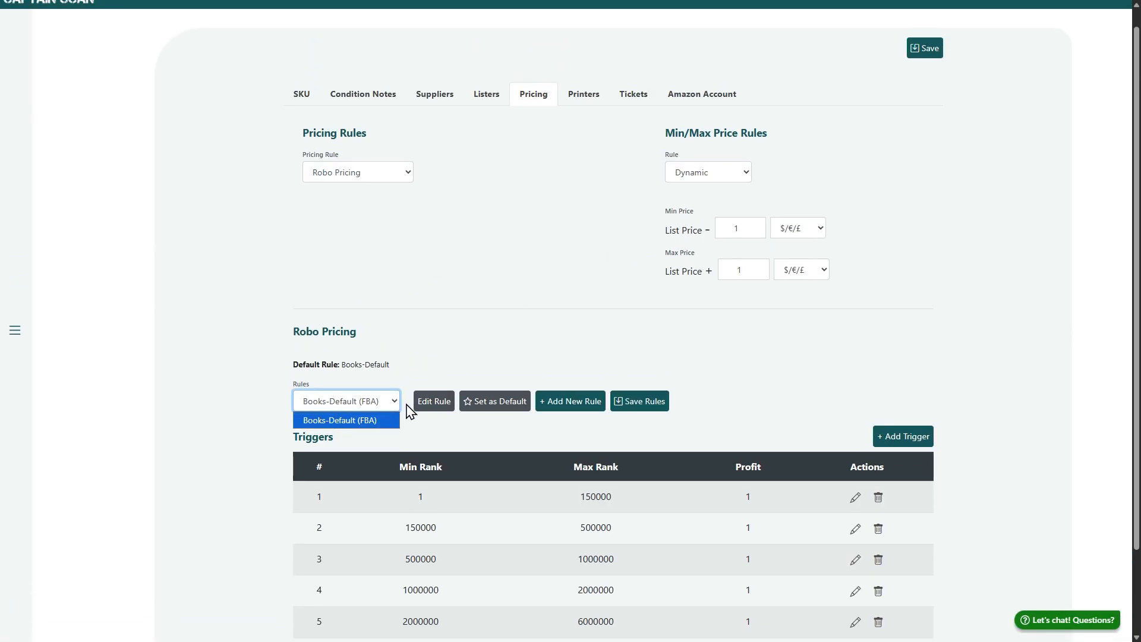
drag(462, 494, 664, 468)
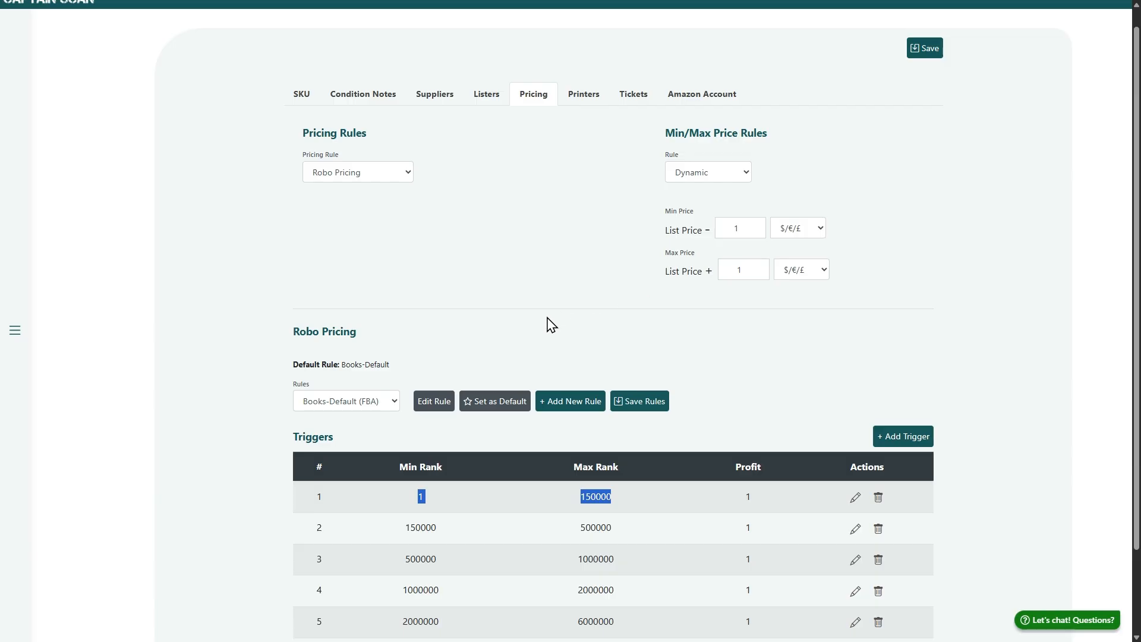
Review the available Pricing Rule options and the Min/Max Price Rules settings
click(397, 172)
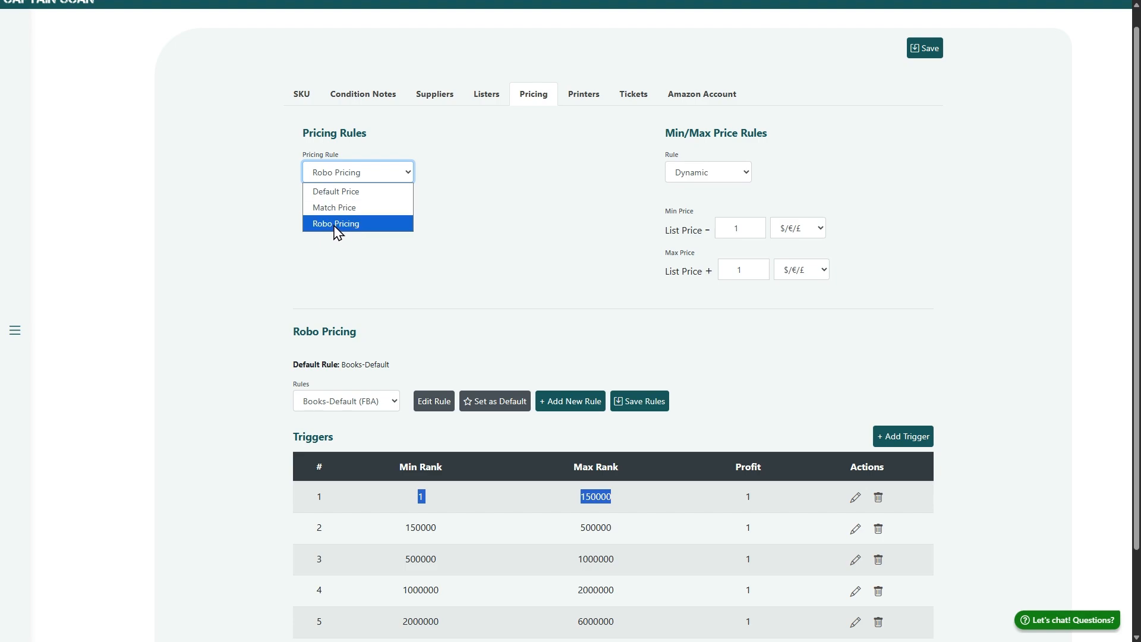
click(583, 326)
scroll(728, 365, down, 2)
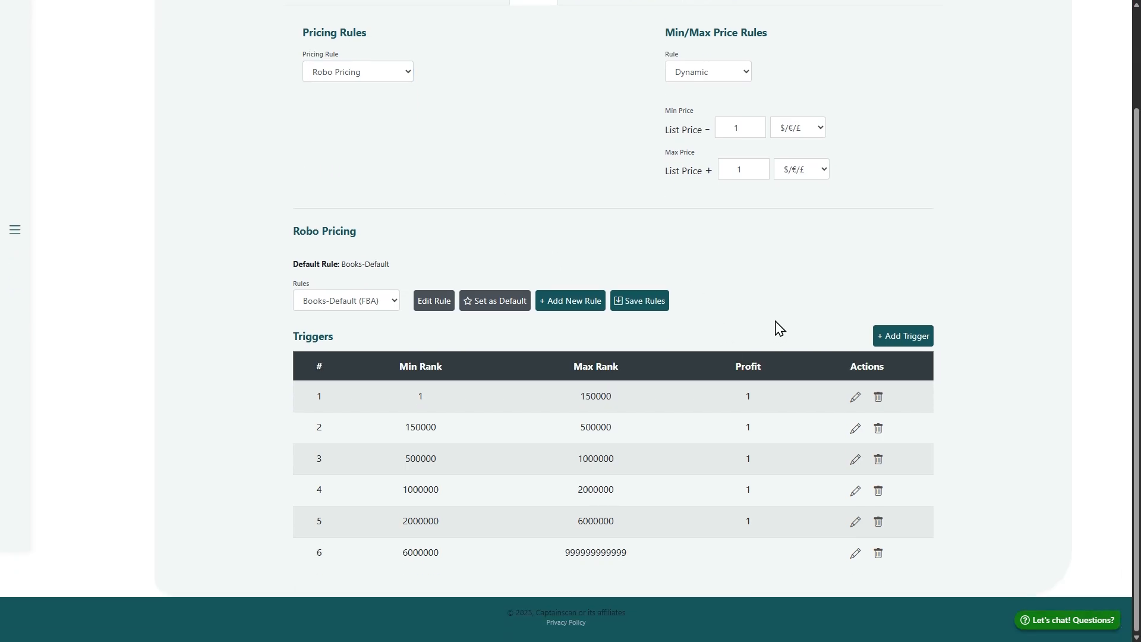
scroll(776, 318, up, 2)
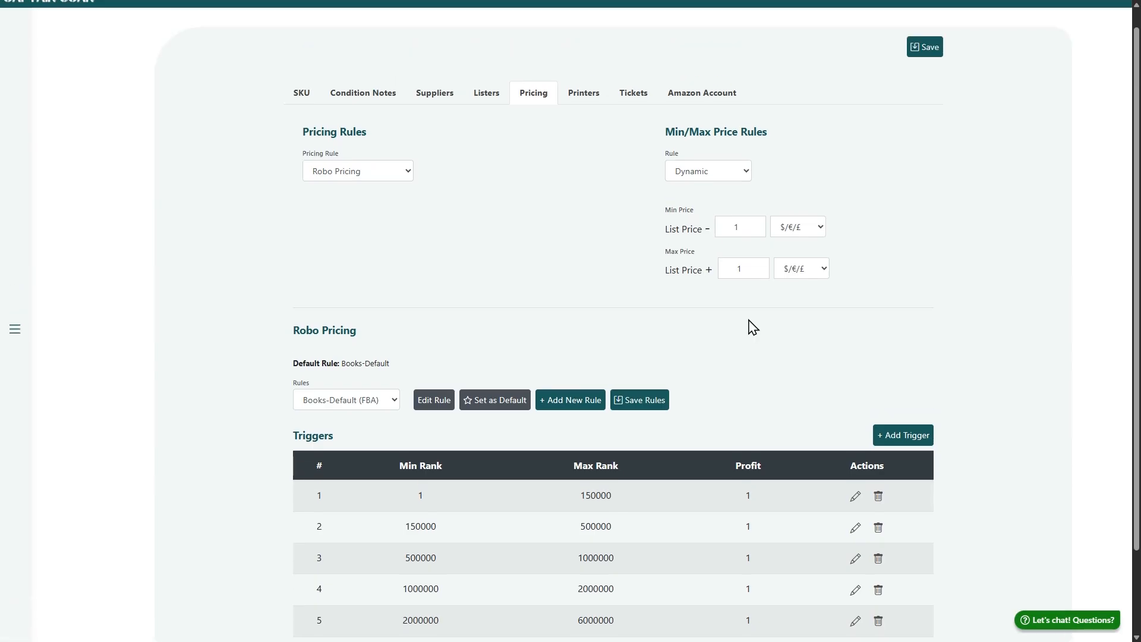
drag(640, 128, 866, 278)
click(696, 173)
click(806, 186)
scroll(779, 356, down, 2)
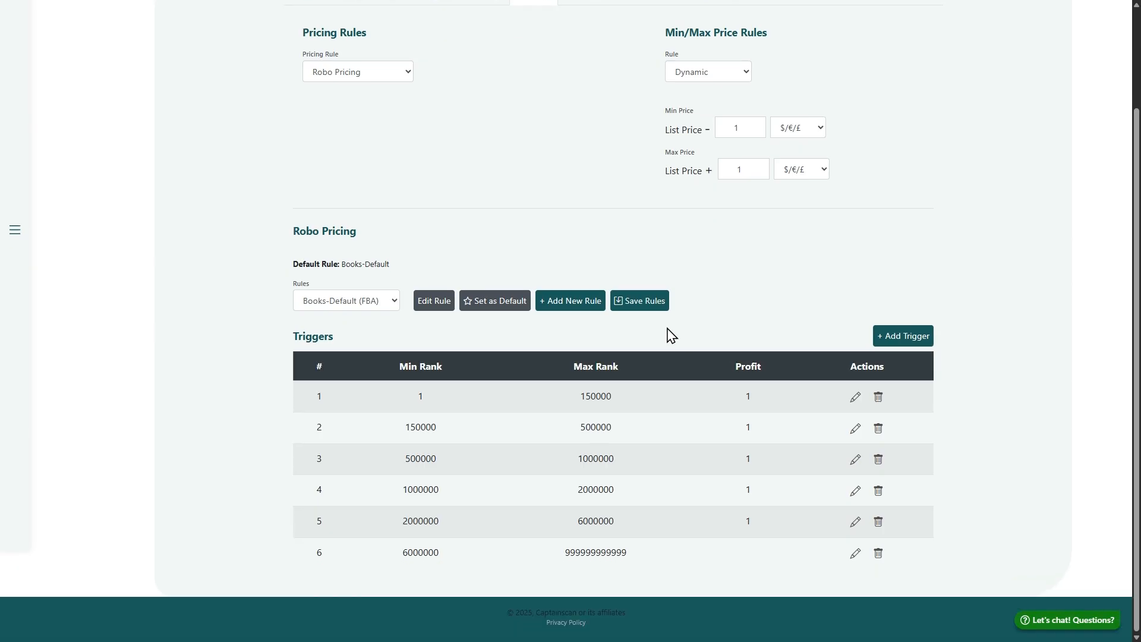
Check the selectable Robo Pricing rules and the rank ranges of the triggers in Books-Default (FBA)
click(374, 309)
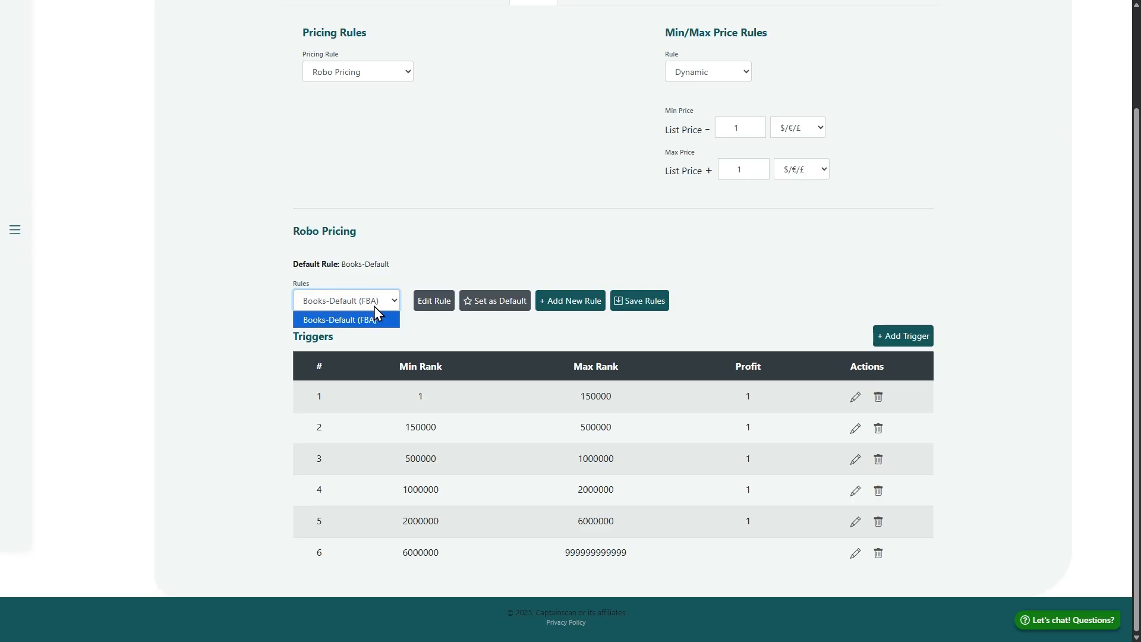
click(374, 307)
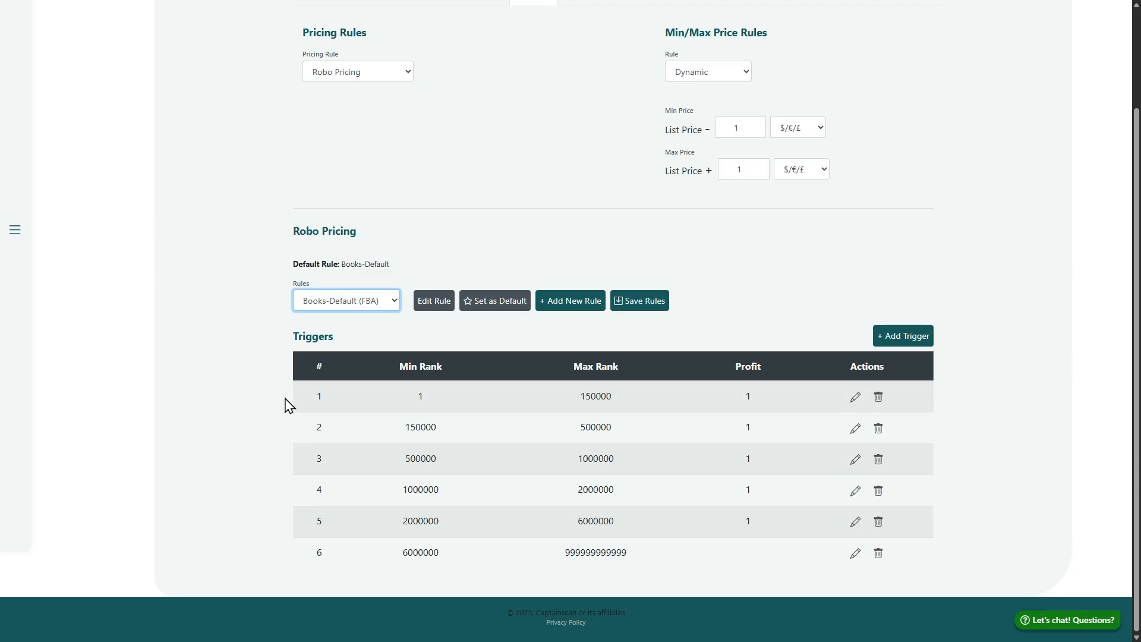
drag(287, 403, 682, 565)
click(324, 410)
drag(405, 397, 631, 404)
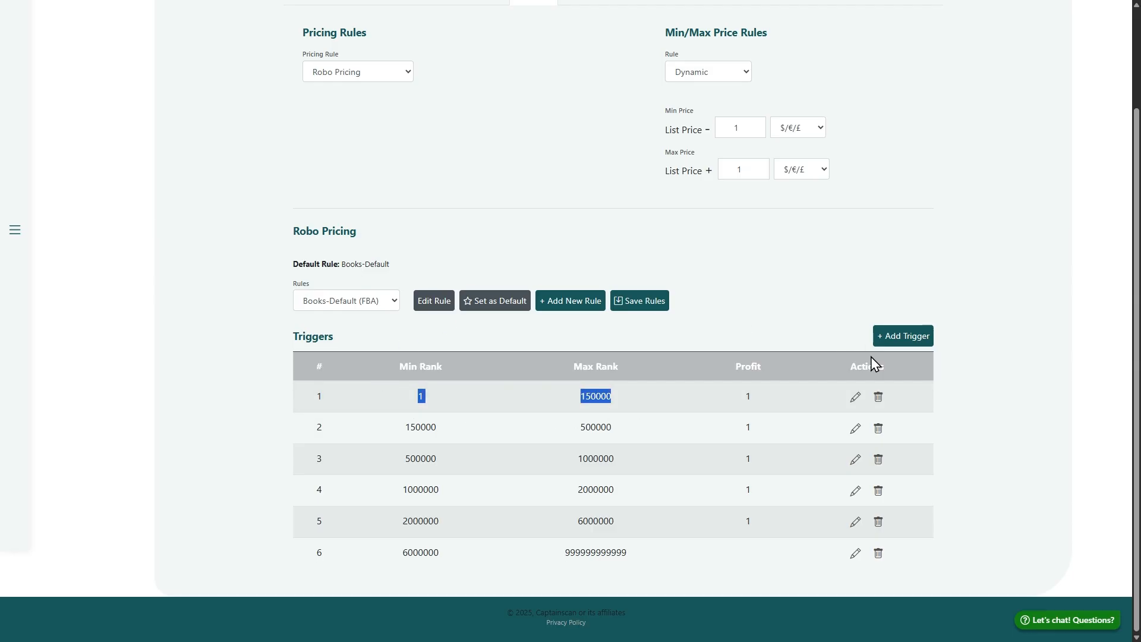
Open the first trigger of the Books-Default (FBA) rule for editing and look through its settings
click(856, 410)
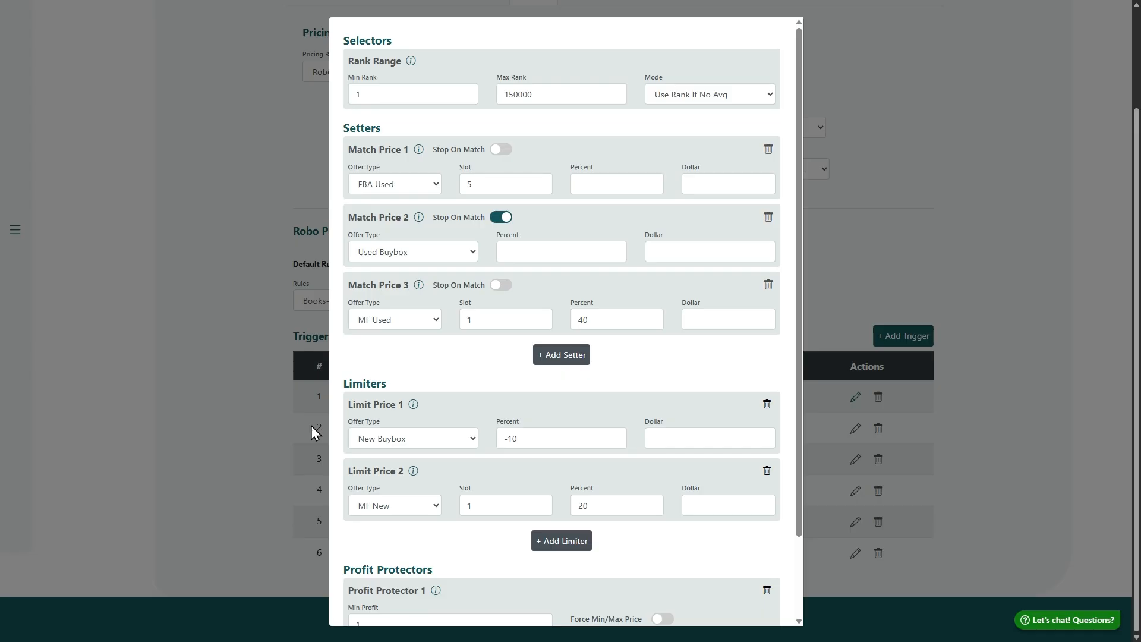
scroll(601, 372, down, 3)
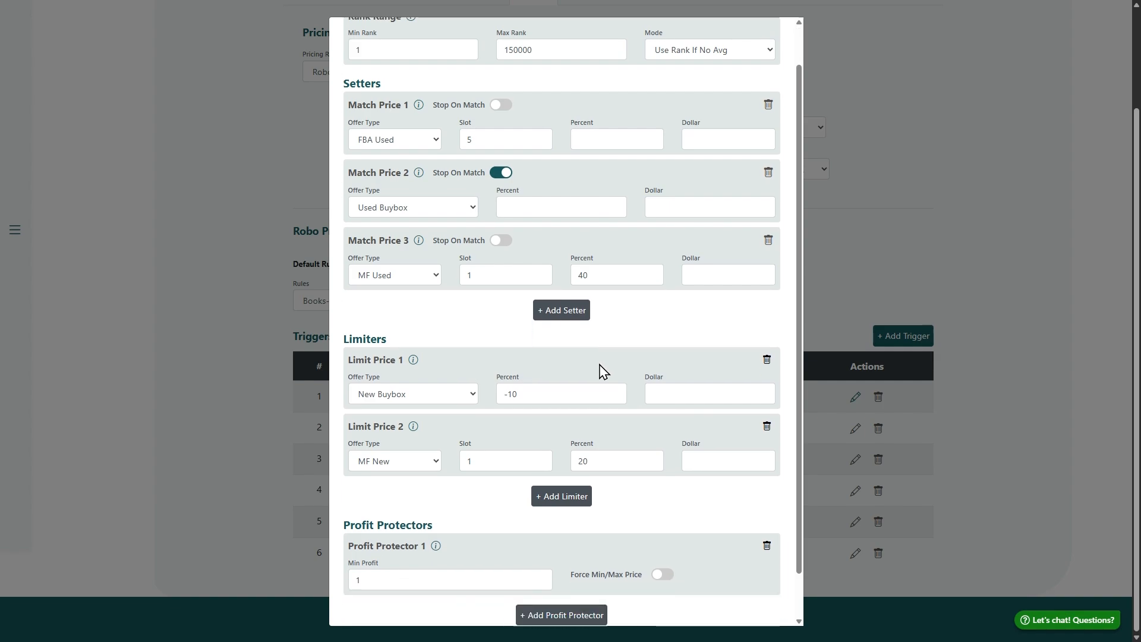
scroll(593, 385, up, 3)
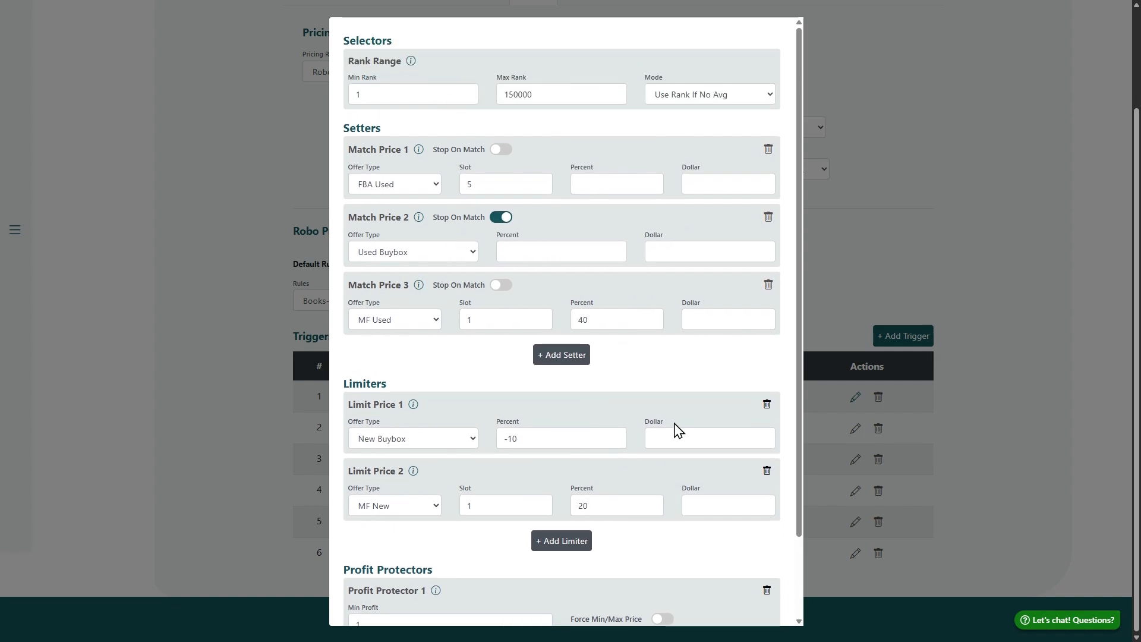
scroll(703, 423, down, 3)
scroll(603, 318, up, 3)
Examine the trigger's four sections: Selectors, Setters, Limiters and Profit Protectors
drag(344, 41, 391, 41)
drag(344, 128, 383, 128)
scroll(415, 313, down, 2)
drag(344, 289, 387, 290)
drag(350, 475, 561, 484)
scroll(565, 385, up, 1)
scroll(572, 369, up, 1)
scroll(612, 247, down, 2)
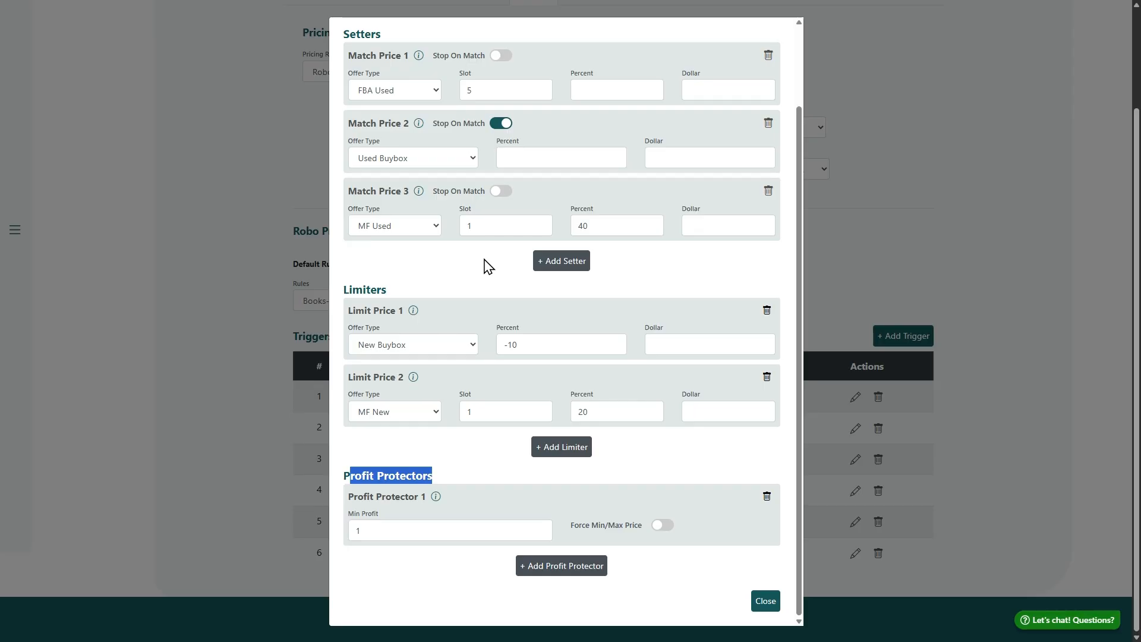
scroll(535, 273, up, 1)
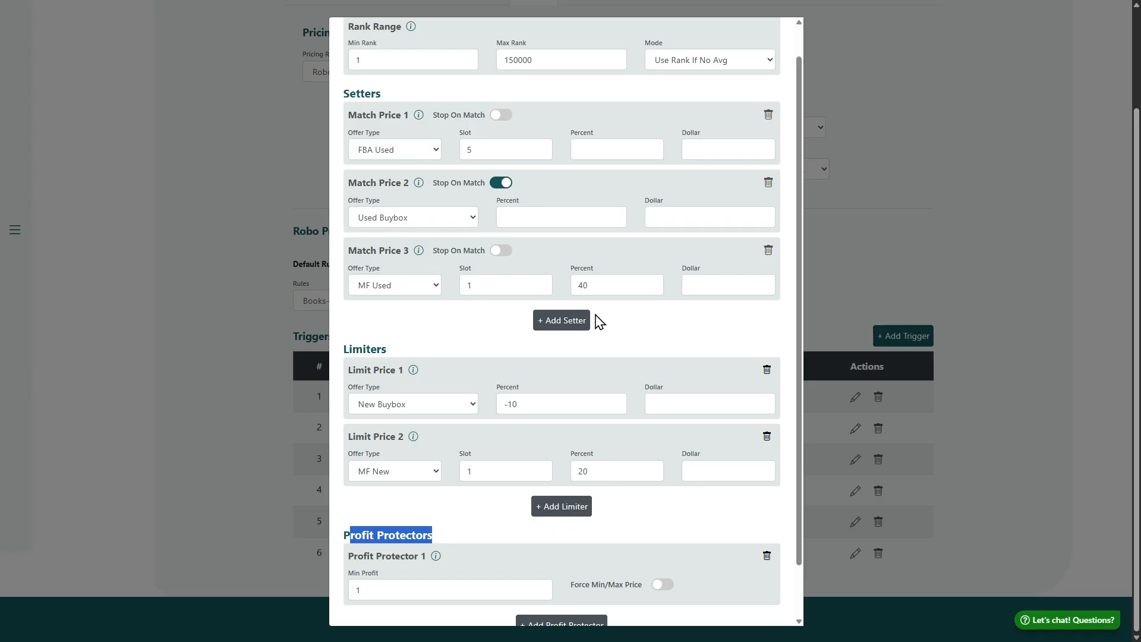
scroll(618, 324, up, 1)
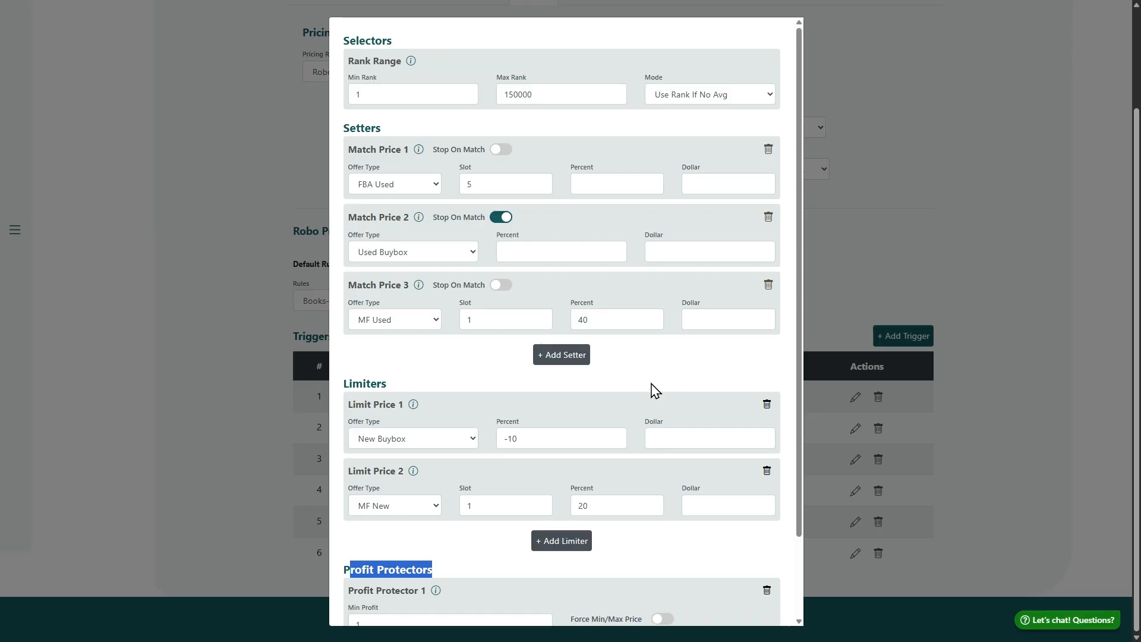
scroll(648, 390, down, 2)
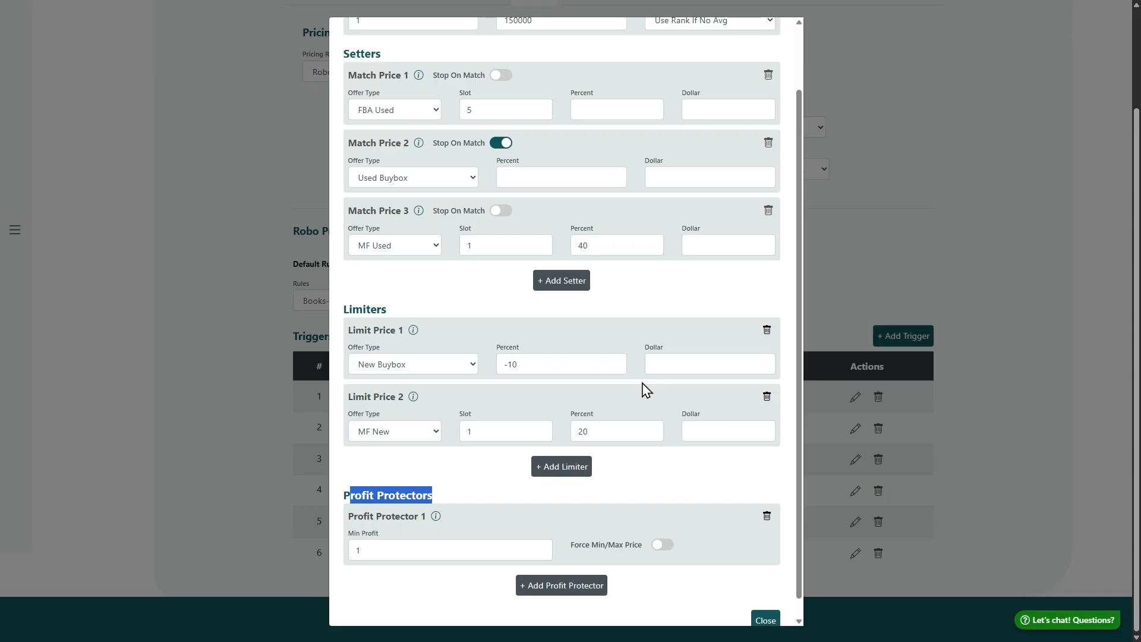
scroll(644, 369, up, 2)
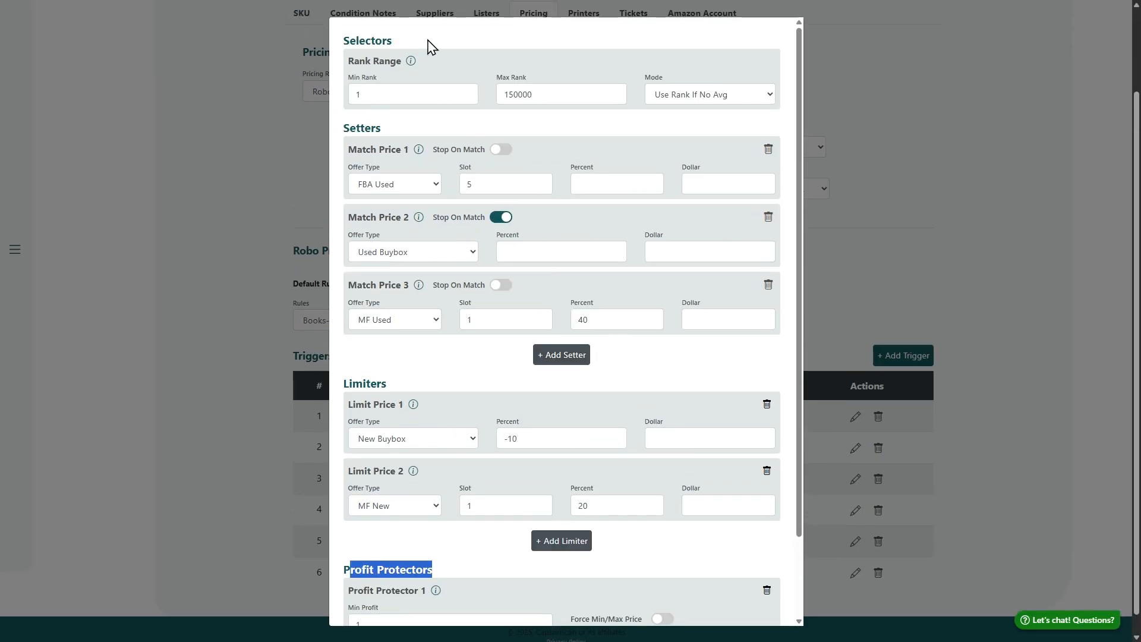
Inspect the Rank Range selector of the trigger, including its minimum and maximum rank
drag(344, 42, 438, 91)
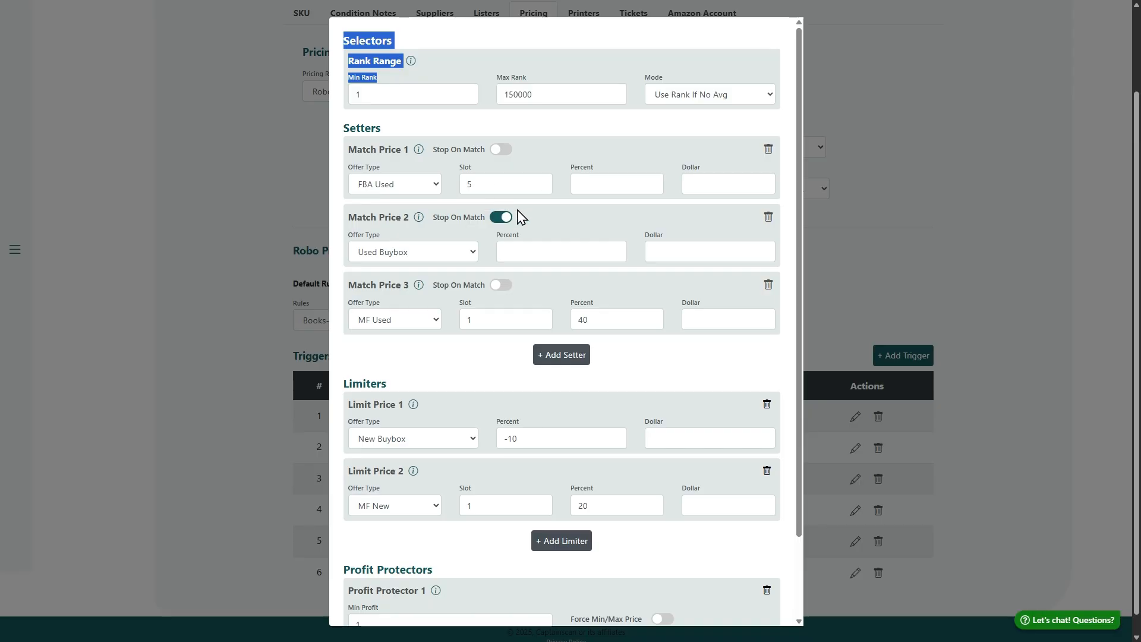
scroll(425, 101, up, 1)
click(412, 111)
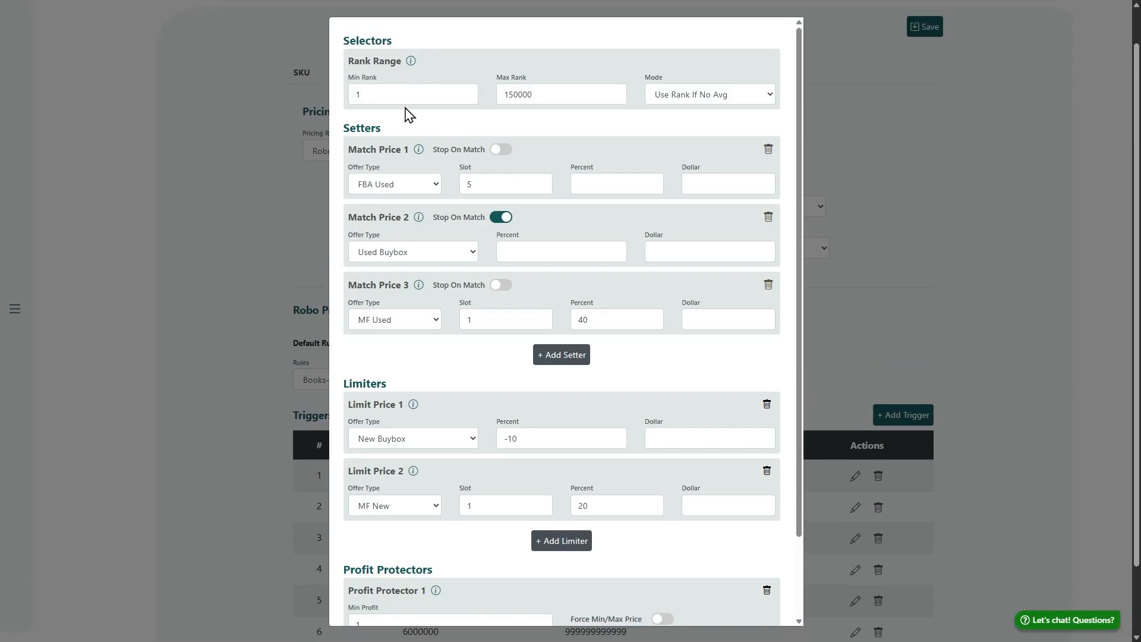
drag(337, 40, 595, 101)
click(594, 116)
drag(499, 99, 612, 143)
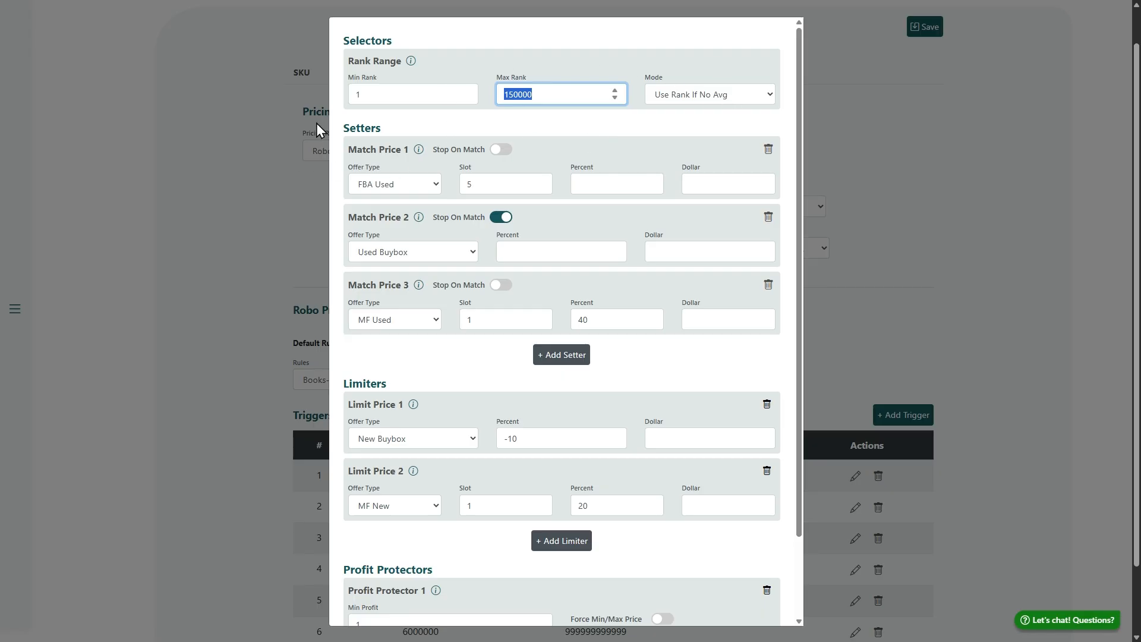
View the functions offered for a new setter and close the list without adding one
double_click(345, 128)
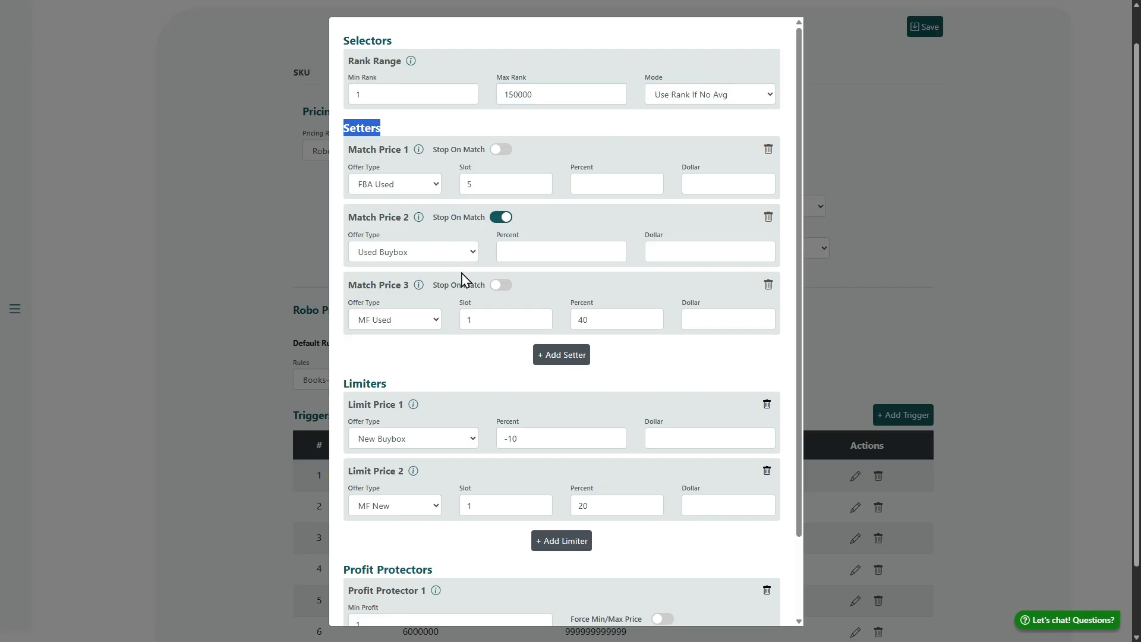
click(564, 359)
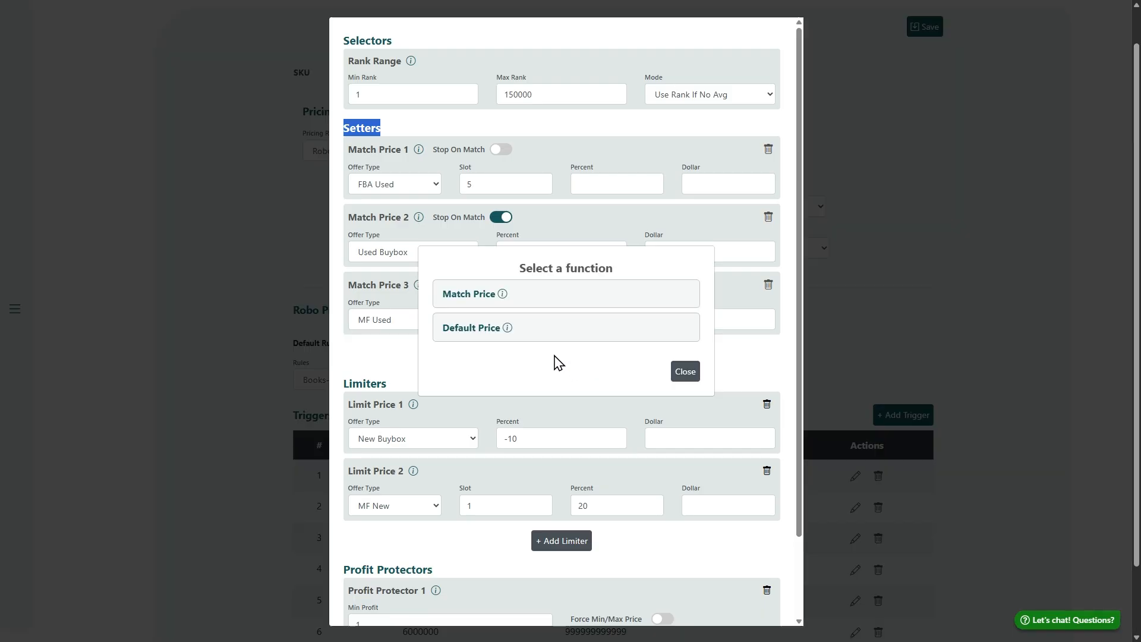
click(685, 371)
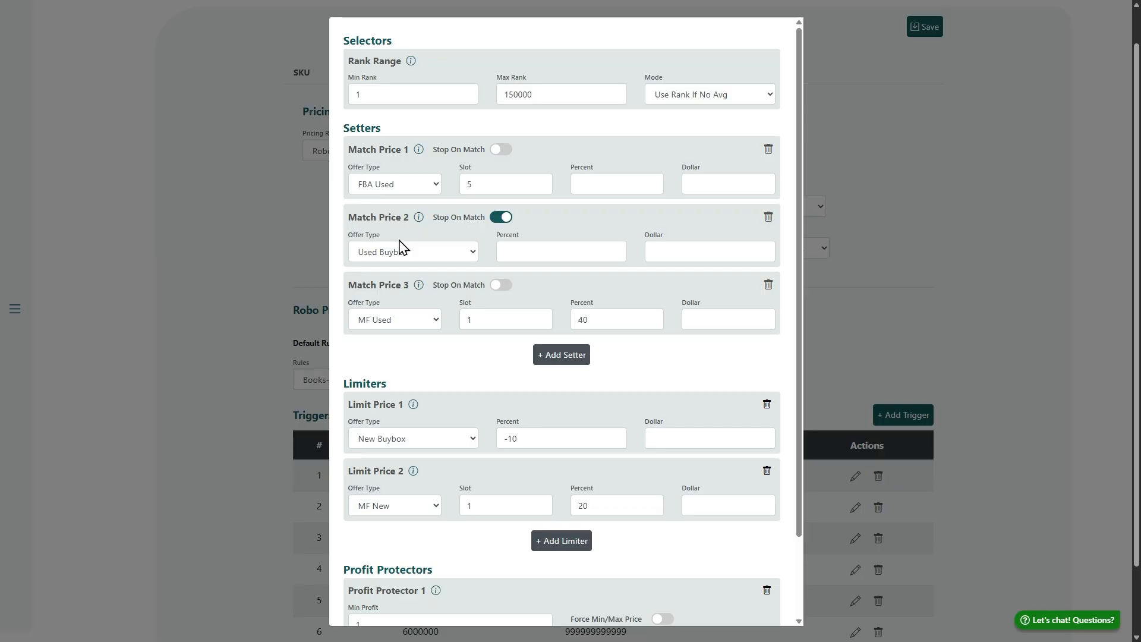
Review the trigger's limiters and the Min Profit value of Profit Protector 1
scroll(433, 250, down, 1)
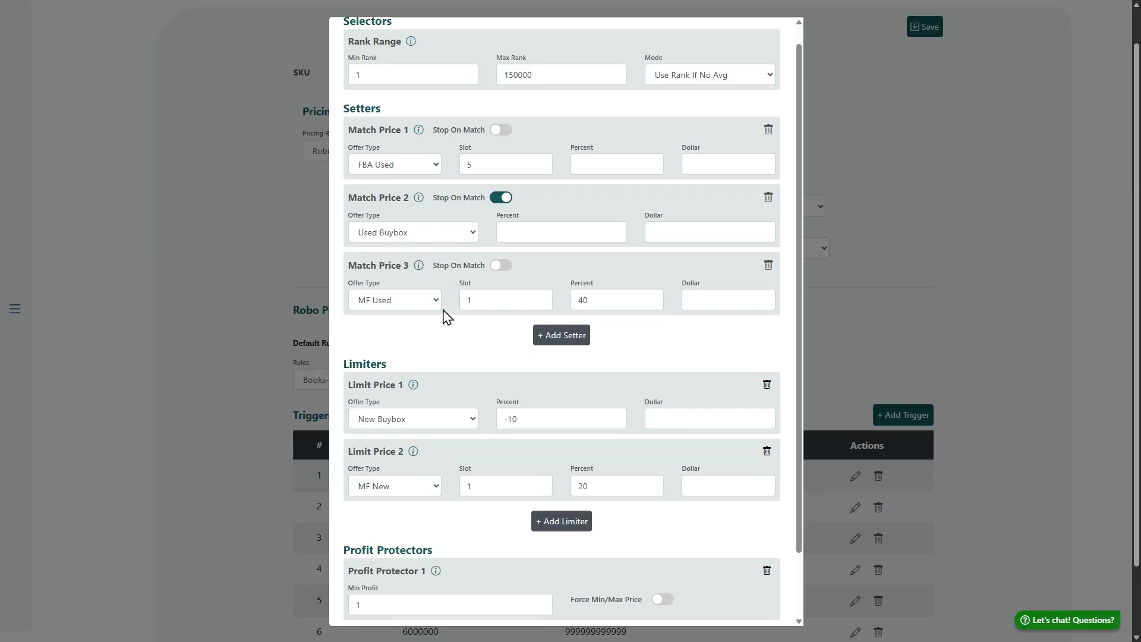
scroll(443, 303, down, 1)
scroll(443, 342, down, 1)
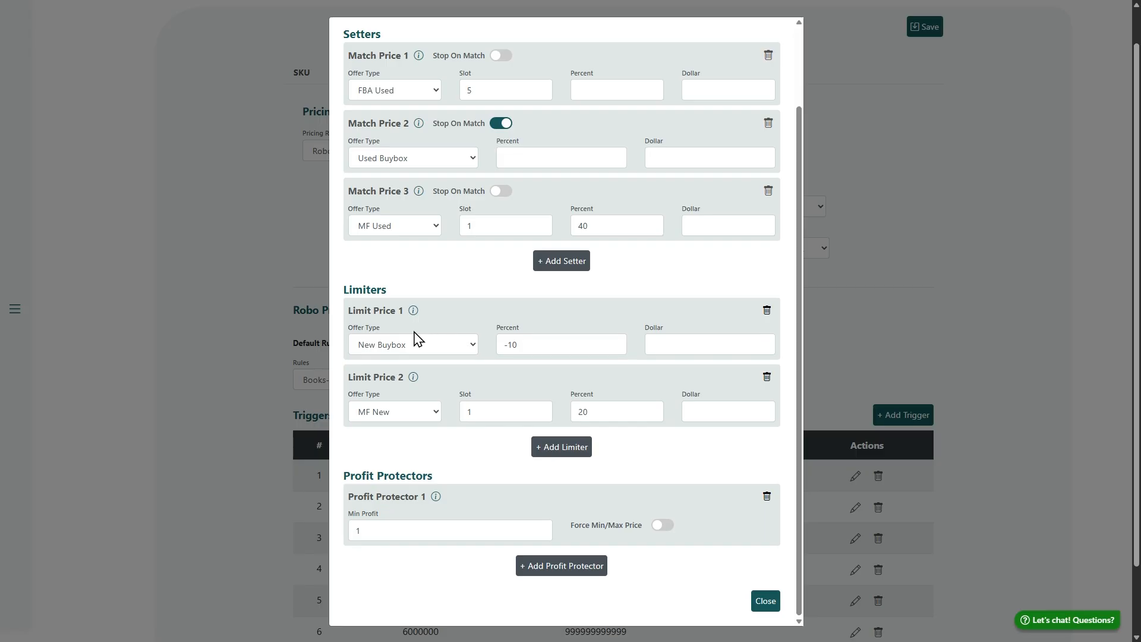
double_click(462, 535)
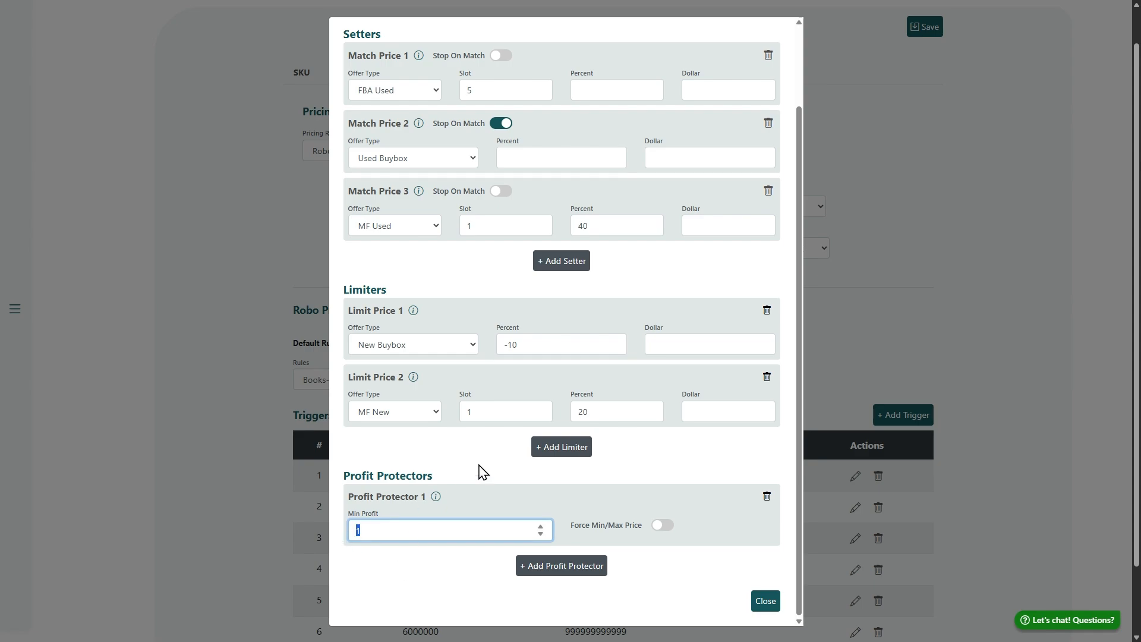
scroll(469, 464, up, 2)
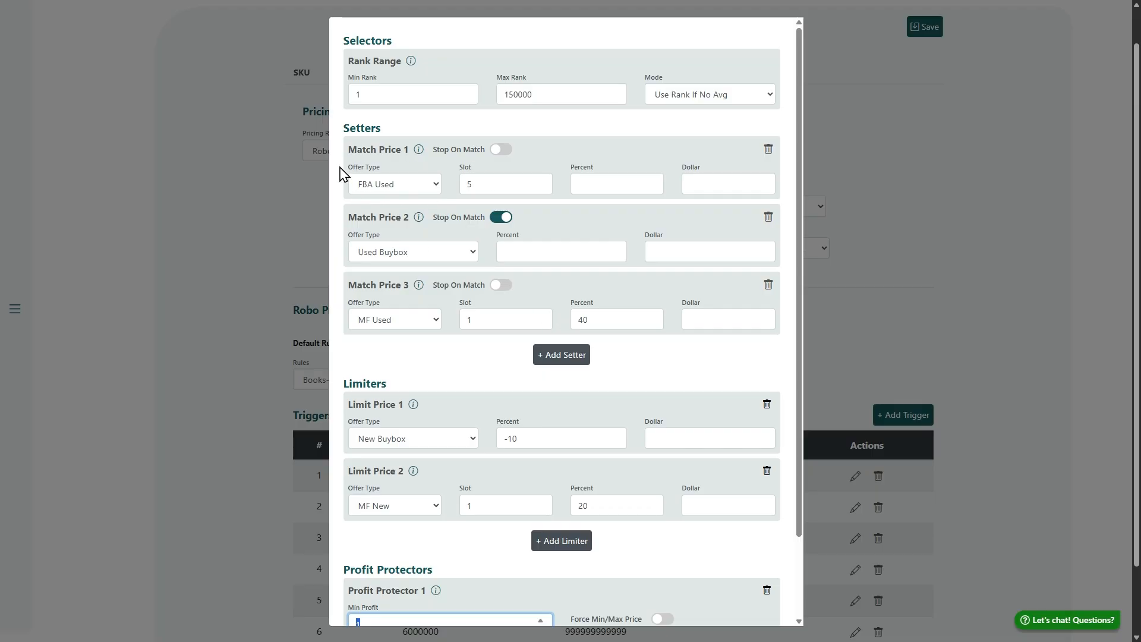
Compare the Match Price 1 and Match Price 2 setters, including their offer types and slot
drag(341, 156, 409, 150)
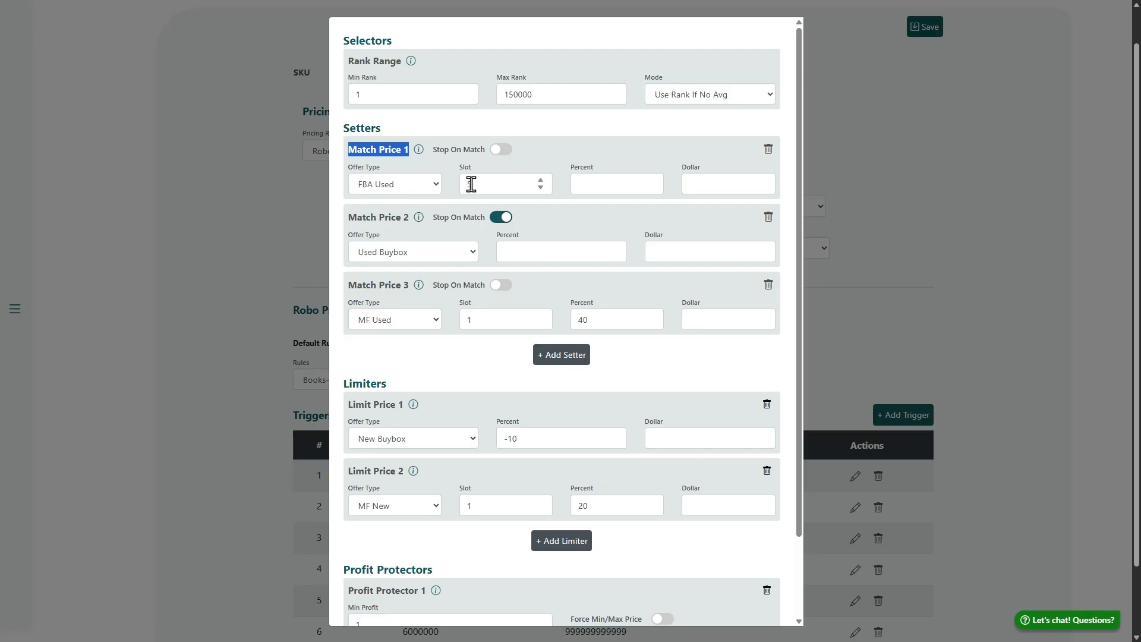
text(5)
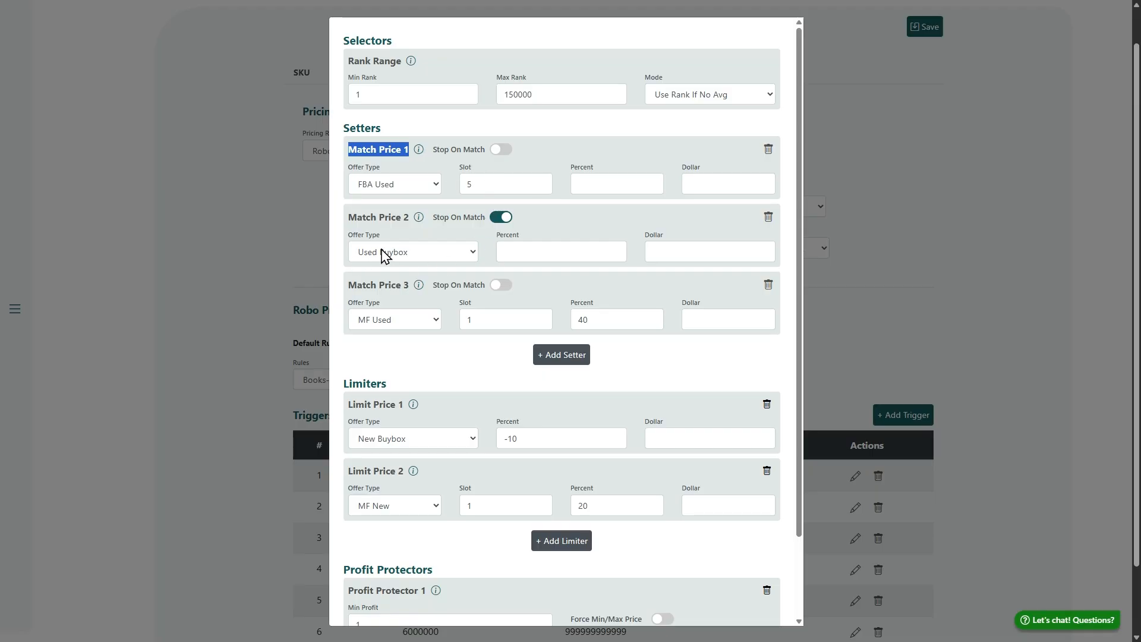
drag(351, 212, 419, 247)
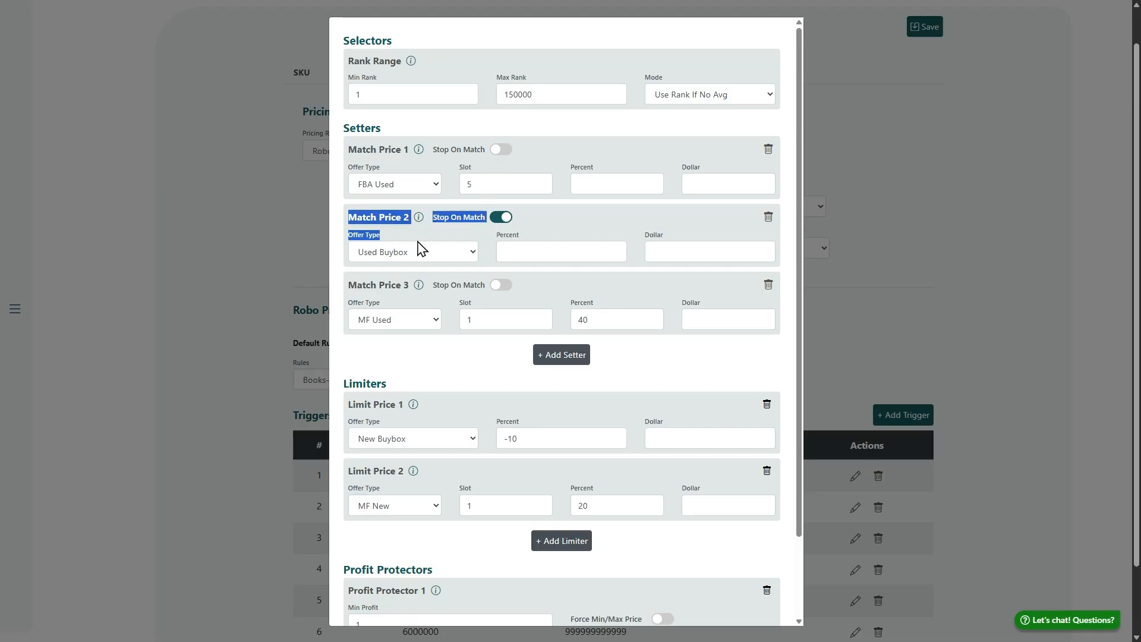
drag(350, 149, 390, 148)
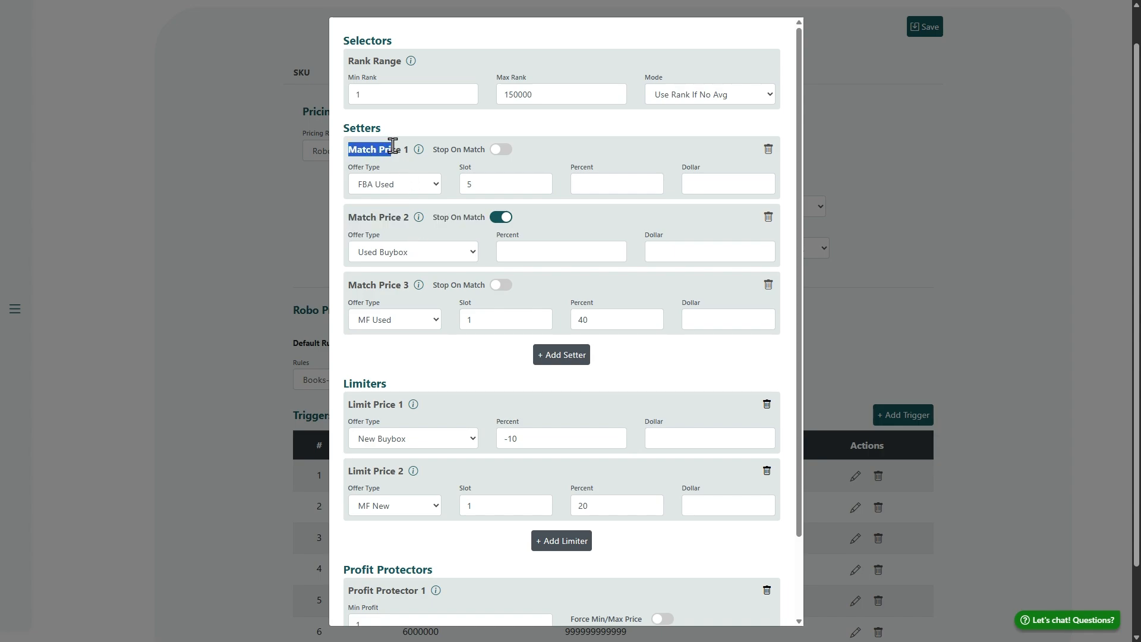
drag(349, 218, 402, 217)
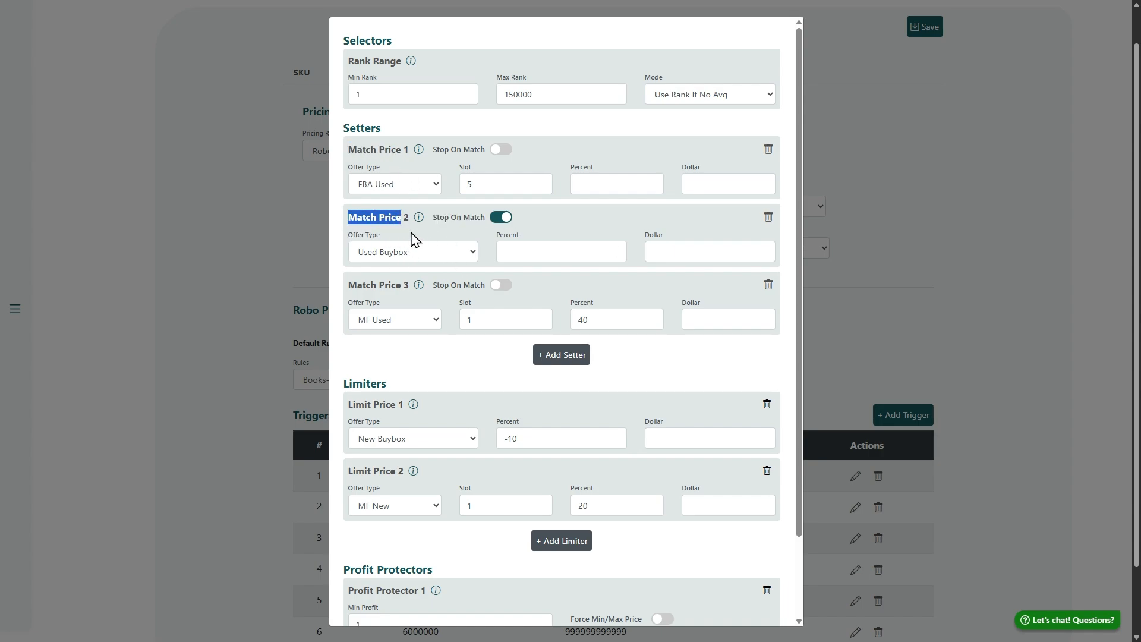
Examine the Stop On Match setting of the Match Price 2 setter and how it affects the Match Price 1 and Match Price 3 setters
click(416, 240)
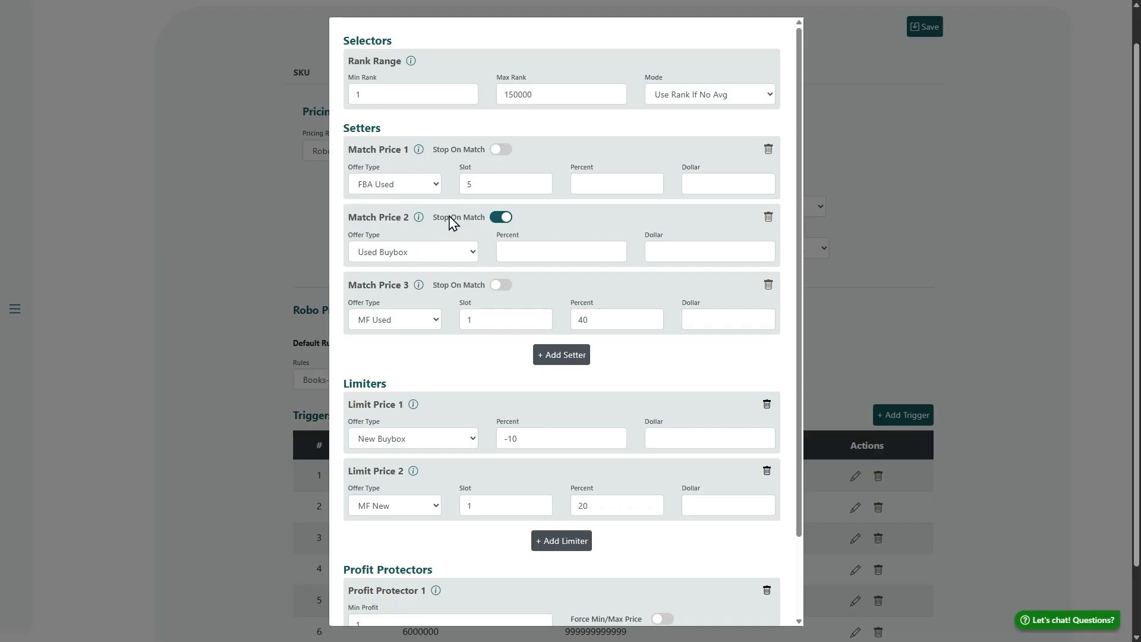
drag(350, 290, 418, 291)
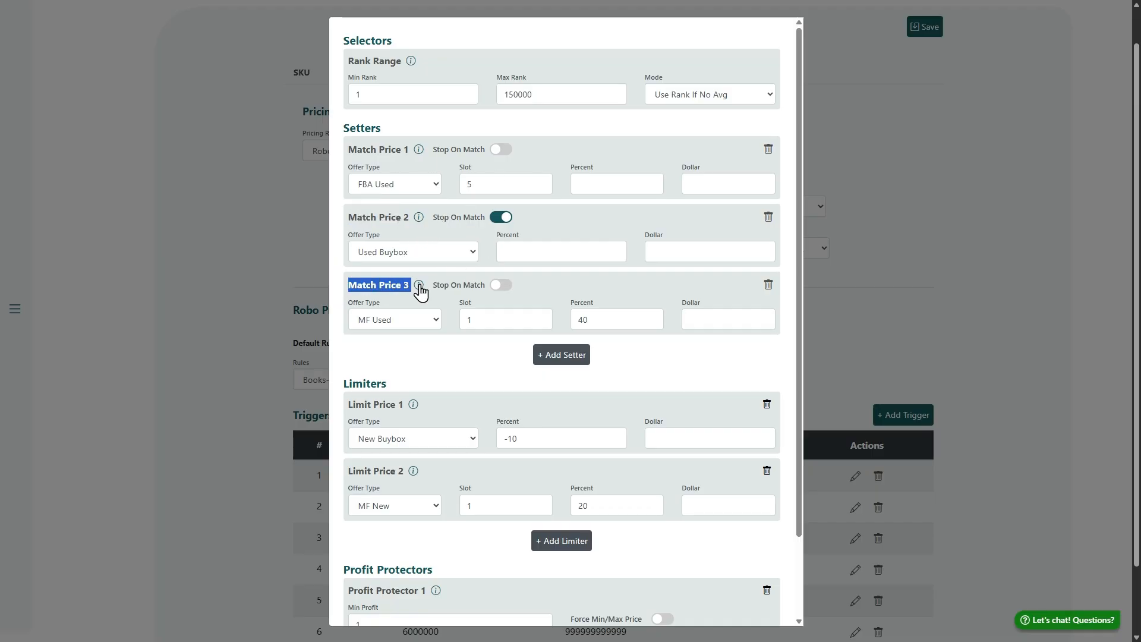
drag(433, 218, 489, 218)
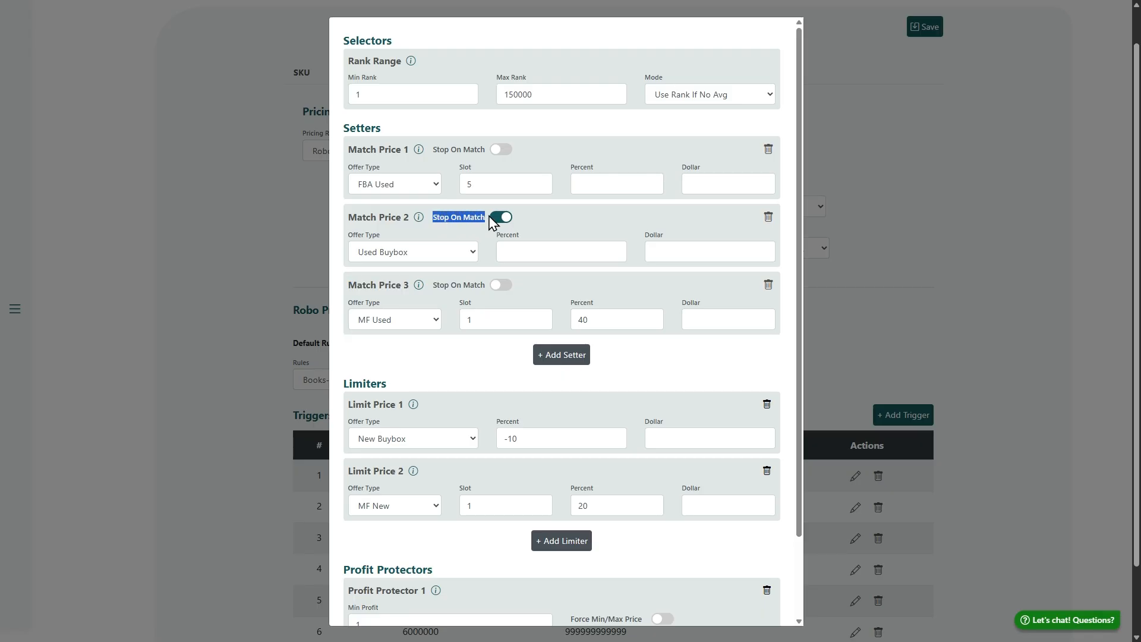
click(447, 219)
click(483, 219)
drag(348, 220, 357, 149)
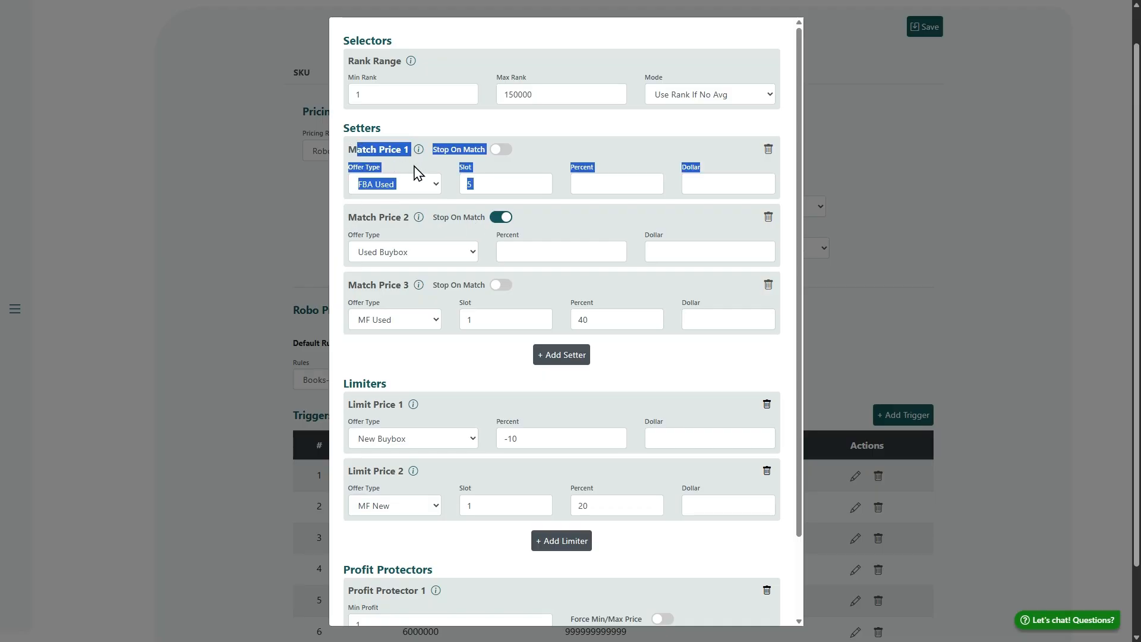
click(429, 233)
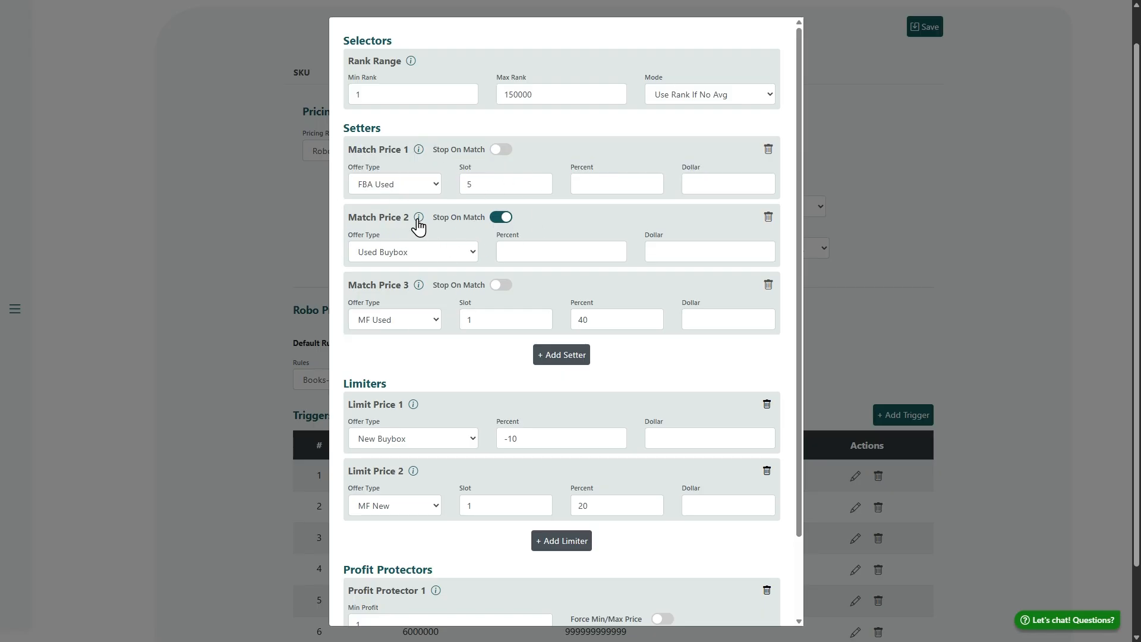
click(503, 219)
click(502, 221)
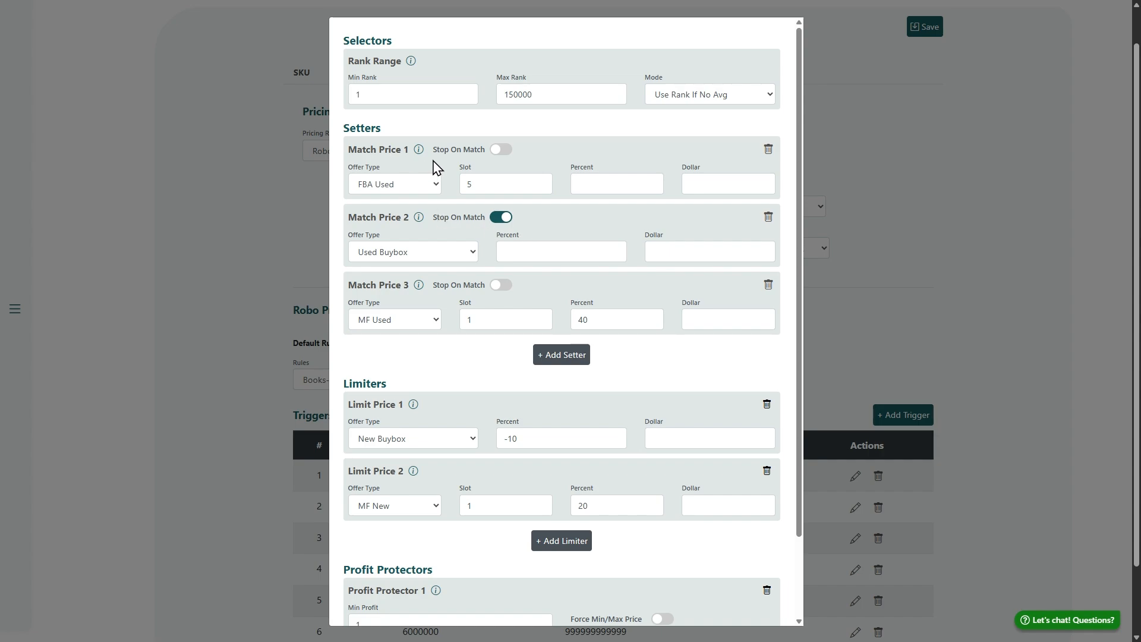
Review the order of the Match Price 1 and Match Price 2 setters, including the offer type and slot of Match Price 1
drag(333, 148, 407, 193)
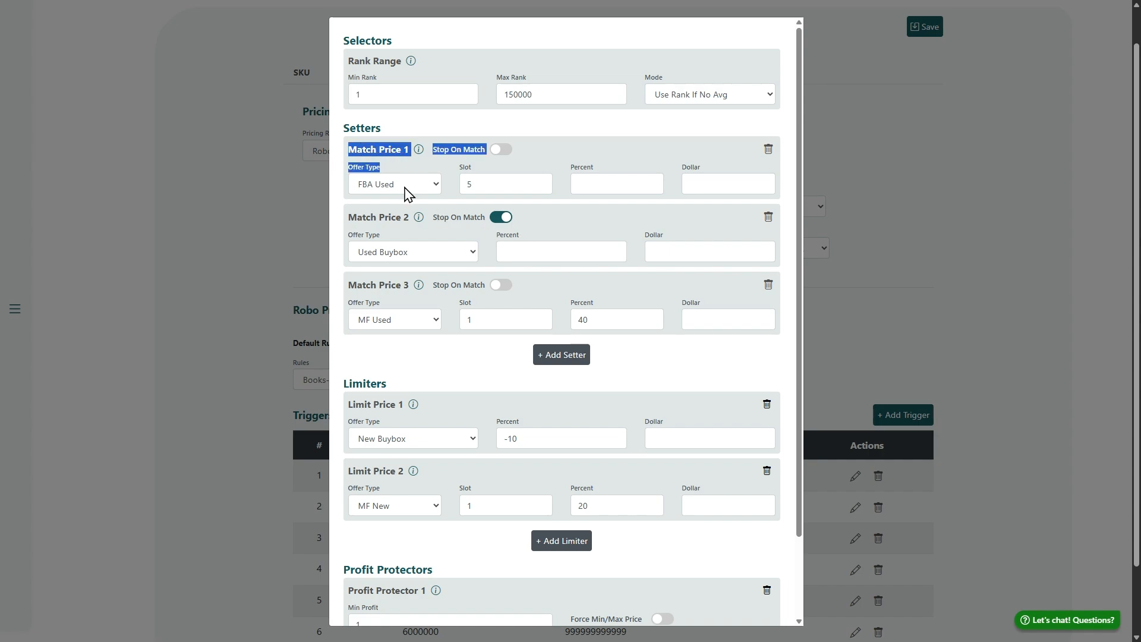
drag(344, 219, 406, 248)
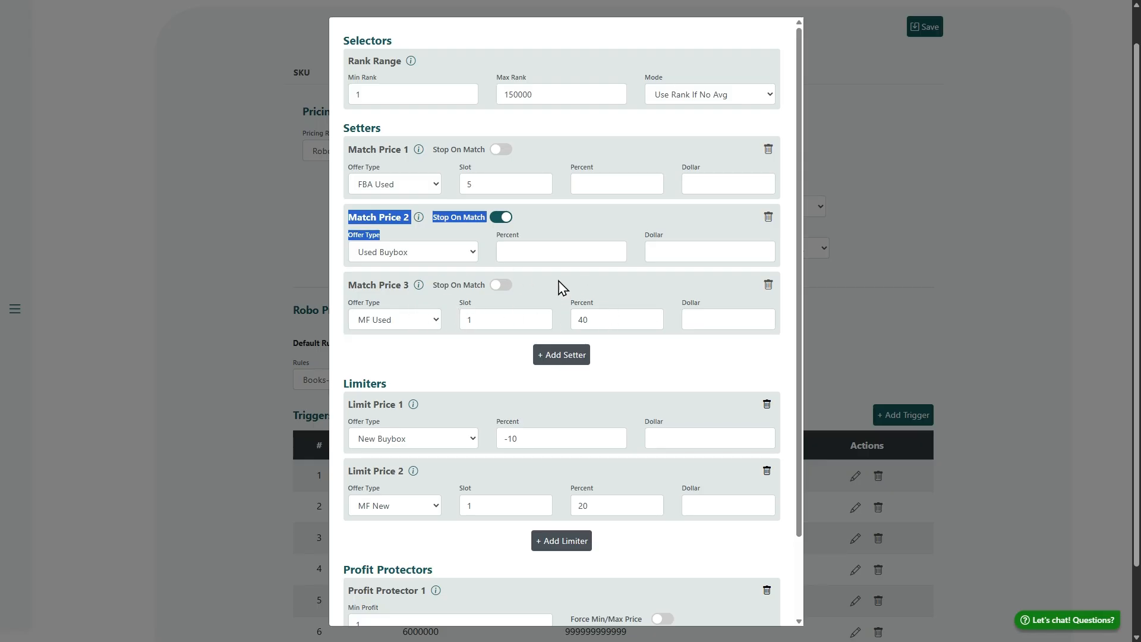
click(402, 206)
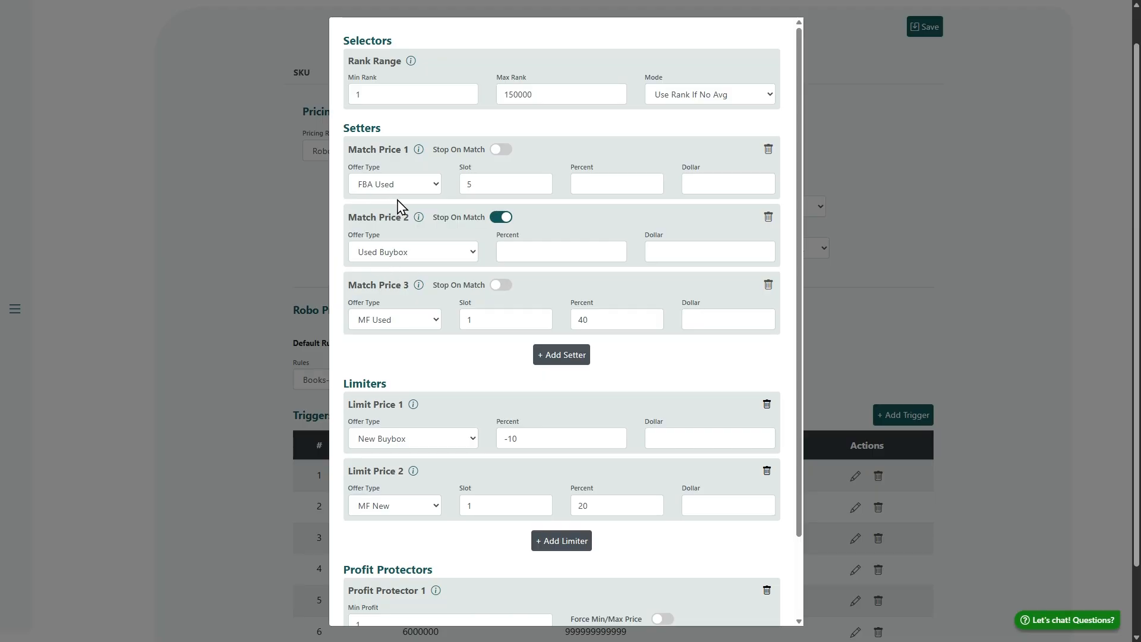
click(408, 189)
click(515, 190)
drag(515, 190, 414, 205)
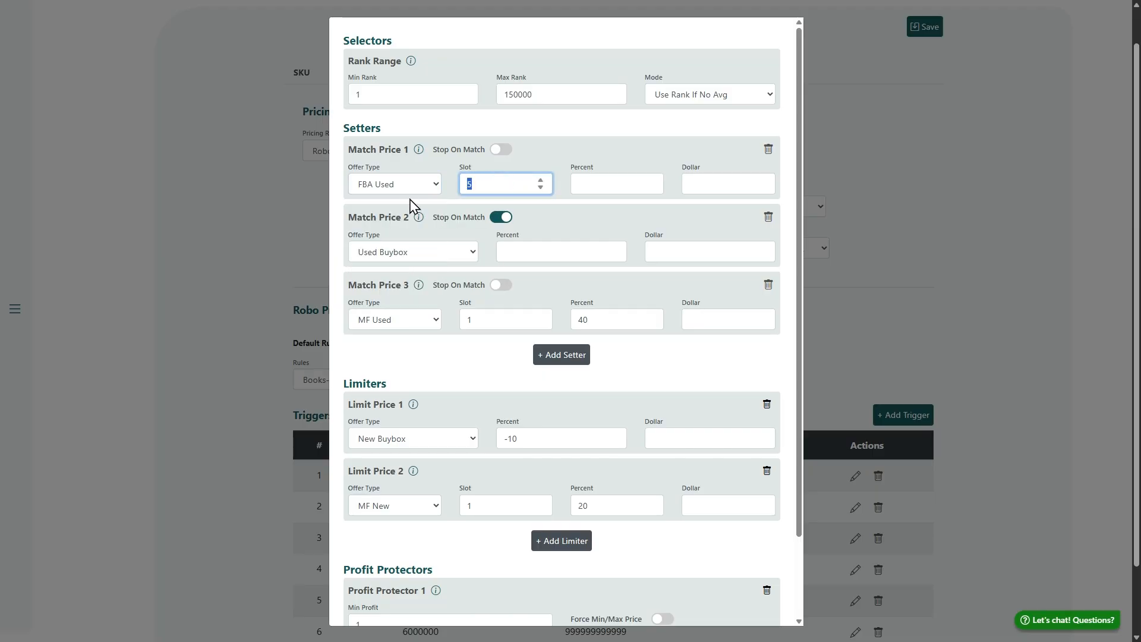
click(486, 190)
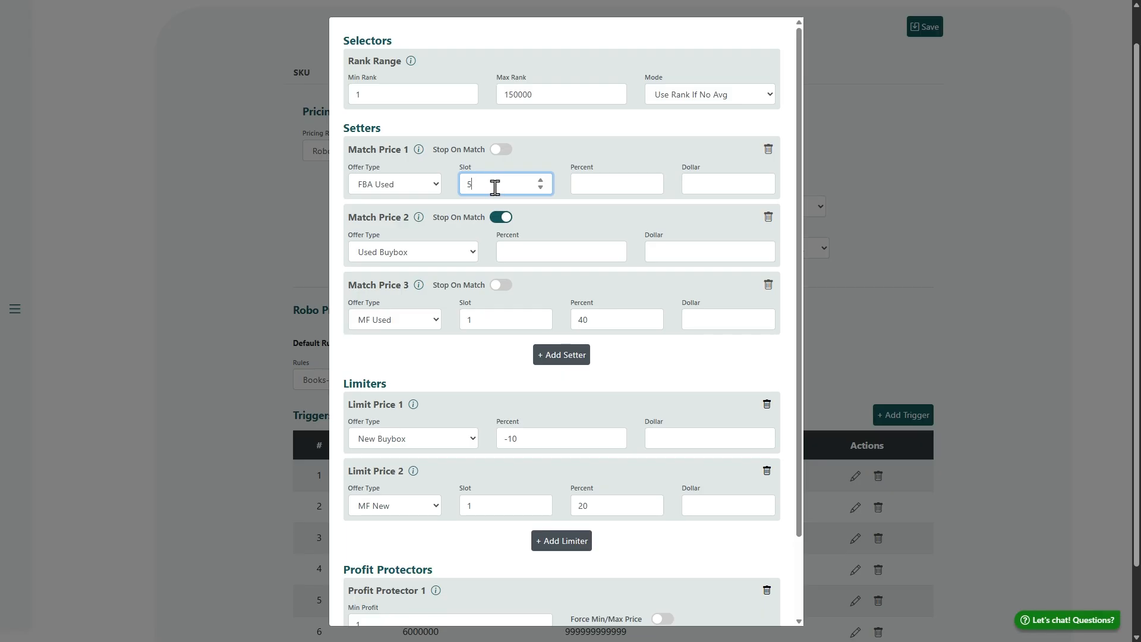
drag(494, 187, 464, 184)
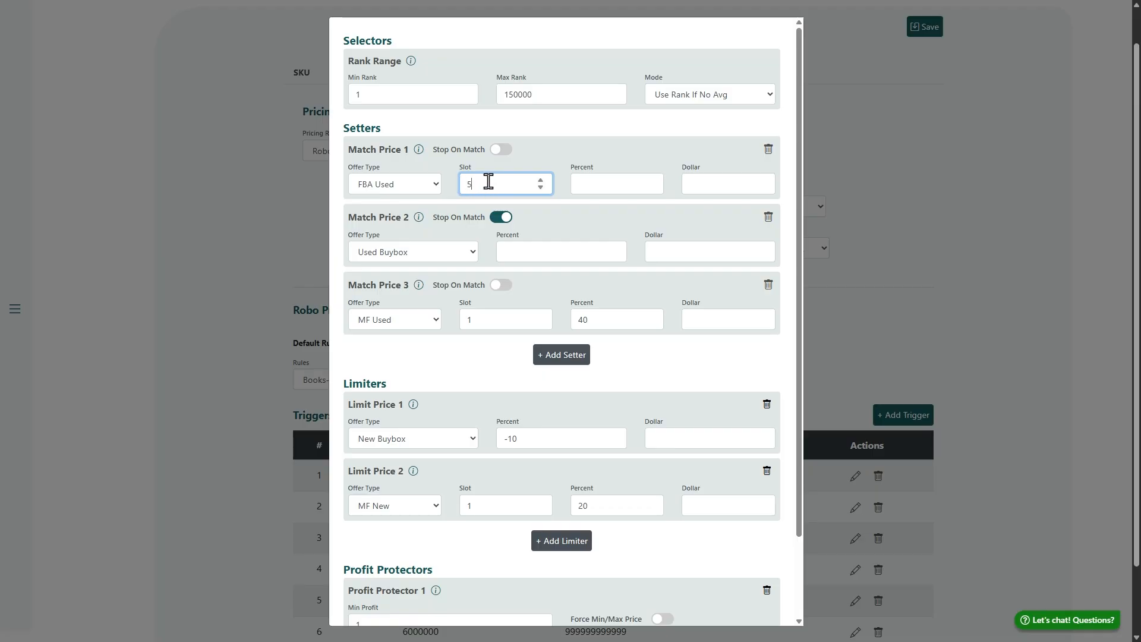
click(370, 155)
triple_click(370, 155)
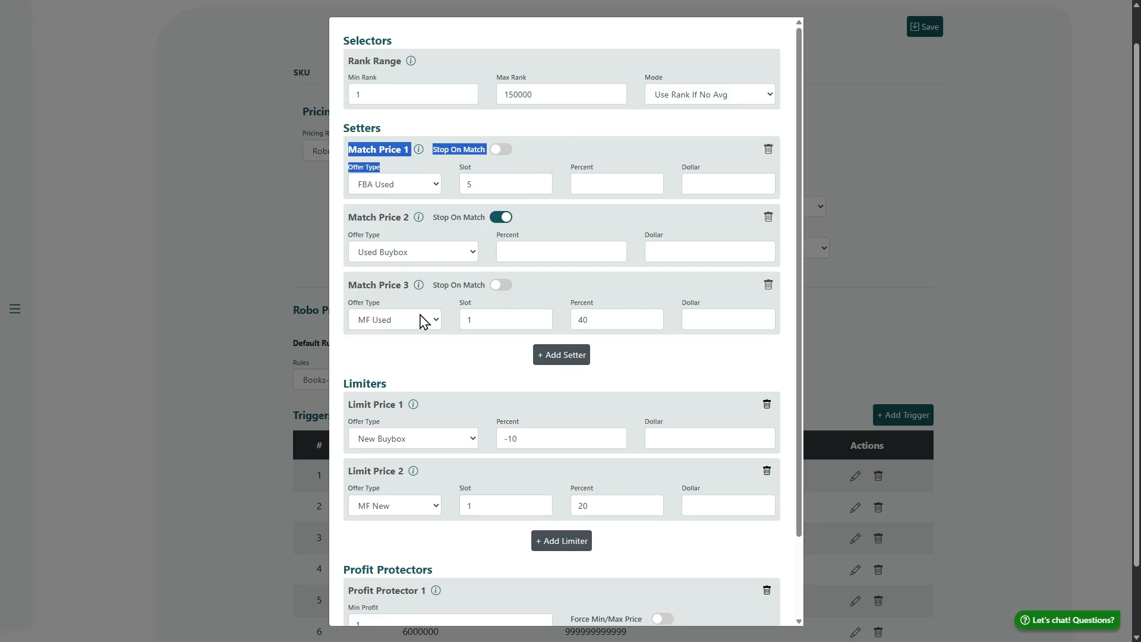
View the offer types available for the Limit Price 1 limiter and close the list without changing the selection
scroll(469, 311, down, 2)
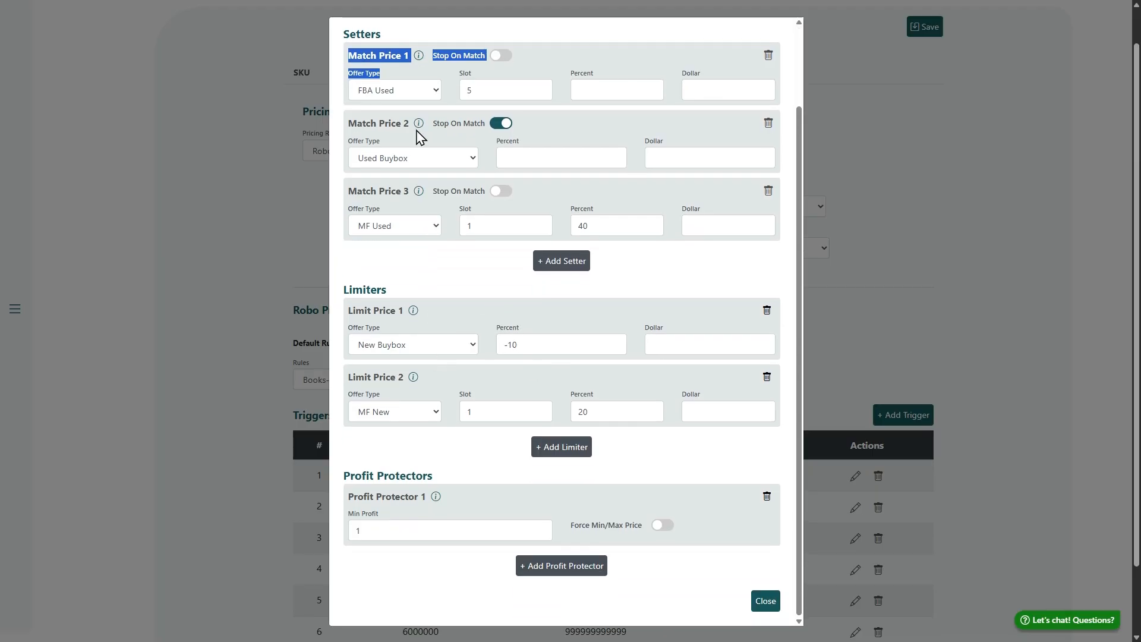
scroll(449, 202, up, 1)
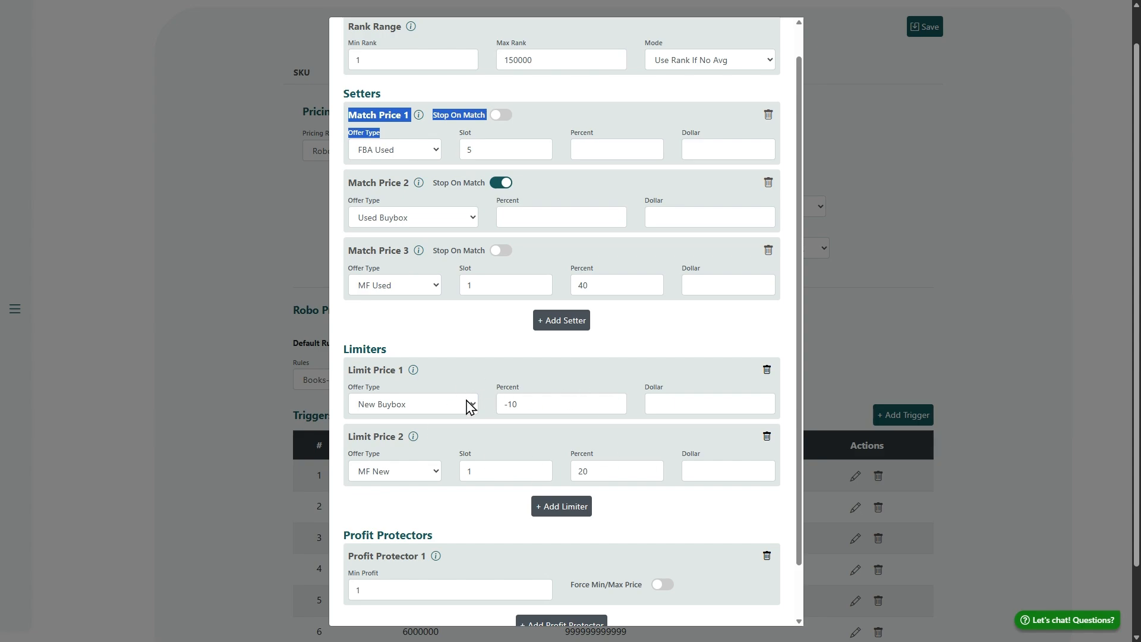
scroll(474, 397, down, 1)
click(438, 354)
click(457, 355)
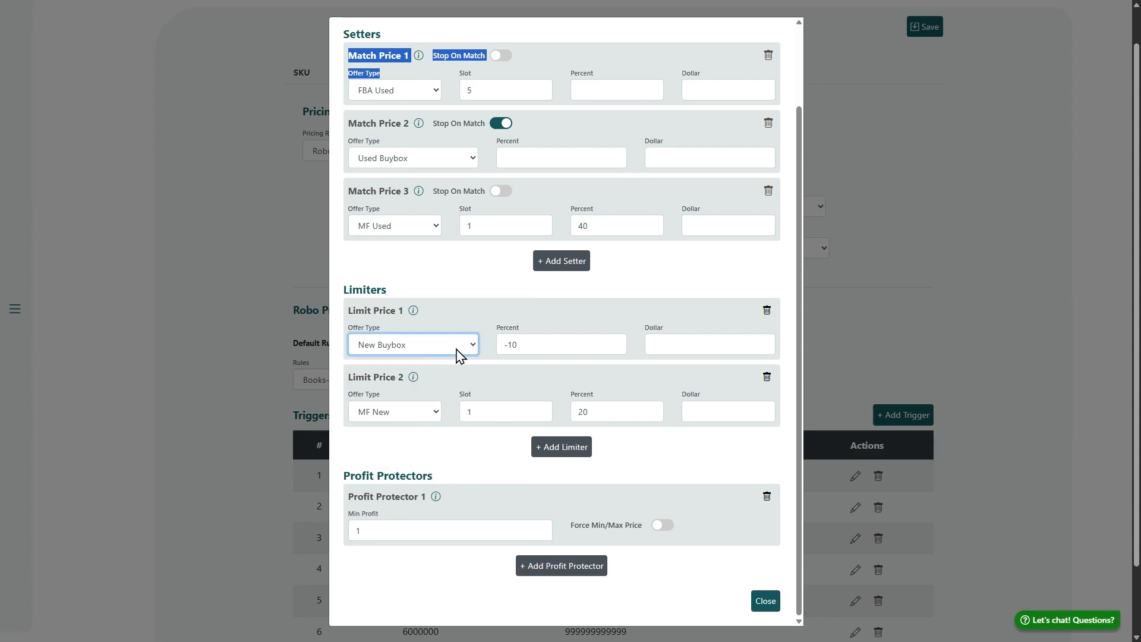
key(Tab)
click(463, 355)
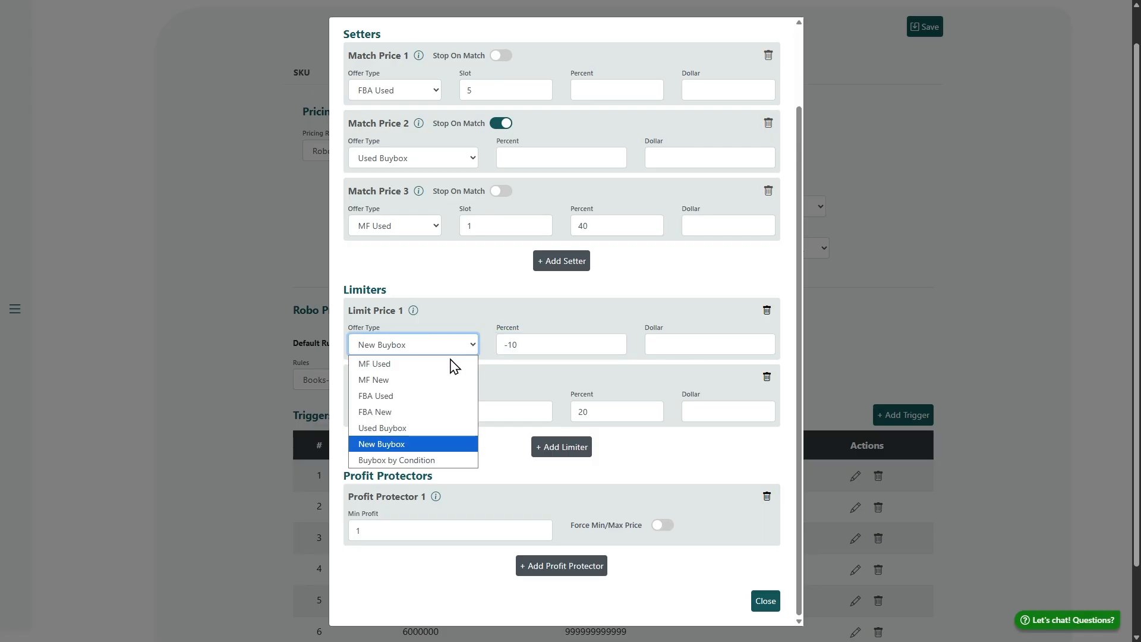
click(498, 321)
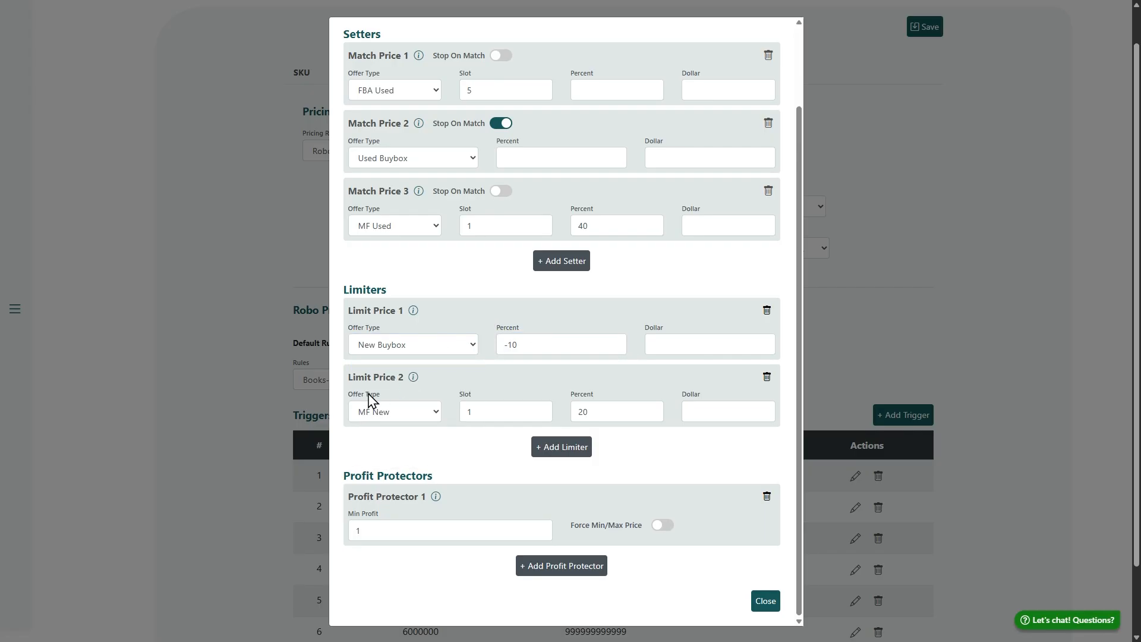
Inspect the slot of Limit Price 2 and the percent value of Limit Price 1
drag(344, 384, 423, 395)
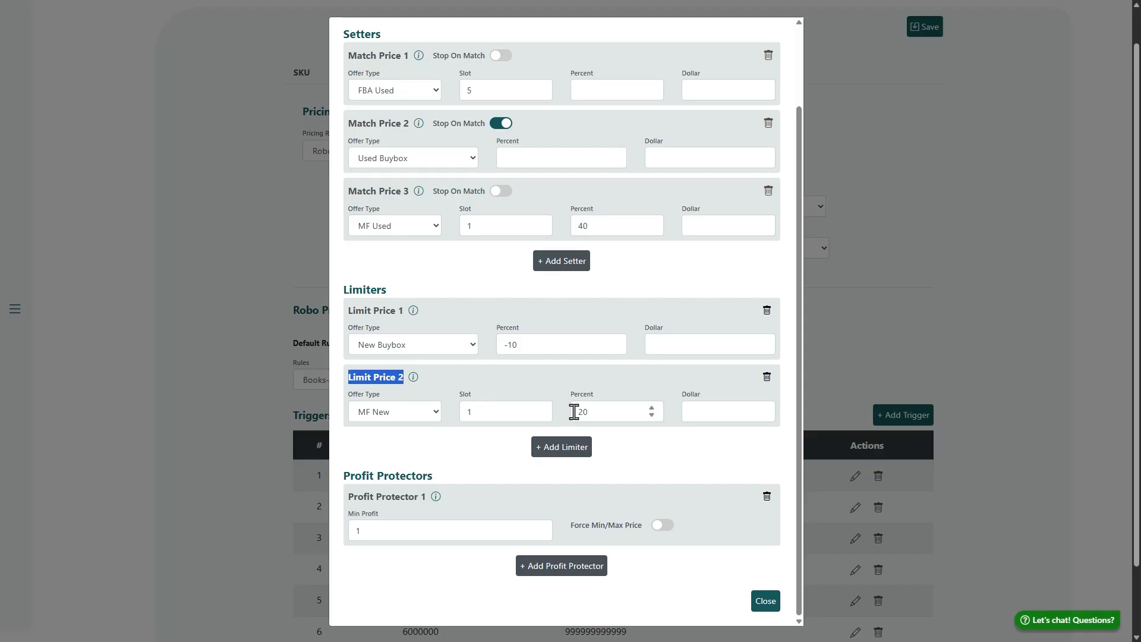
key(Tab)
key(Tab)
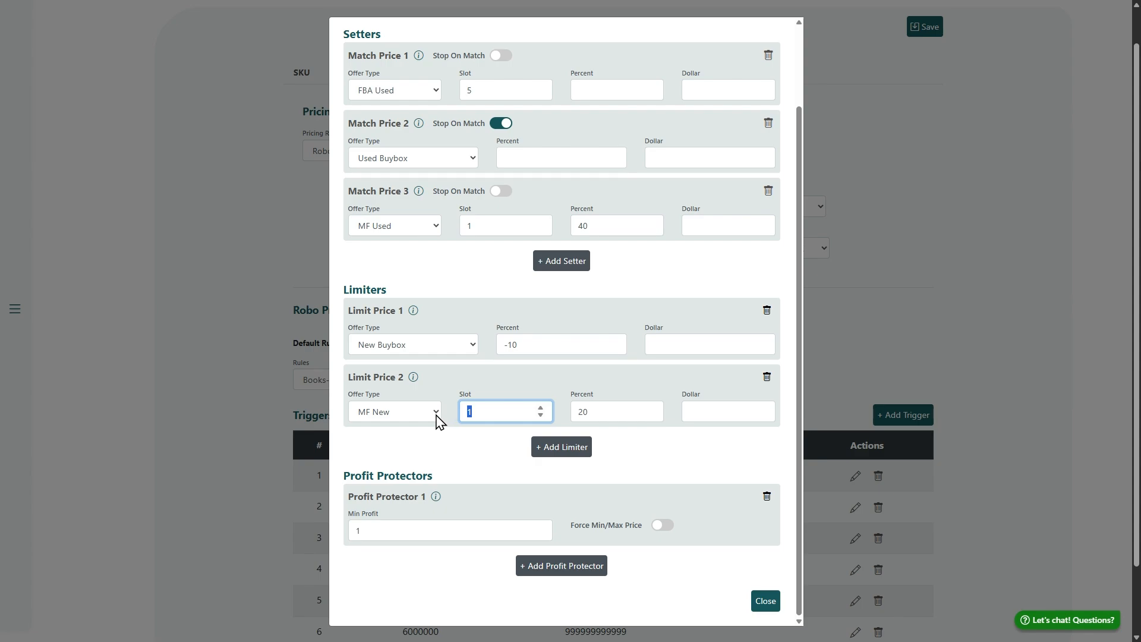
click(525, 344)
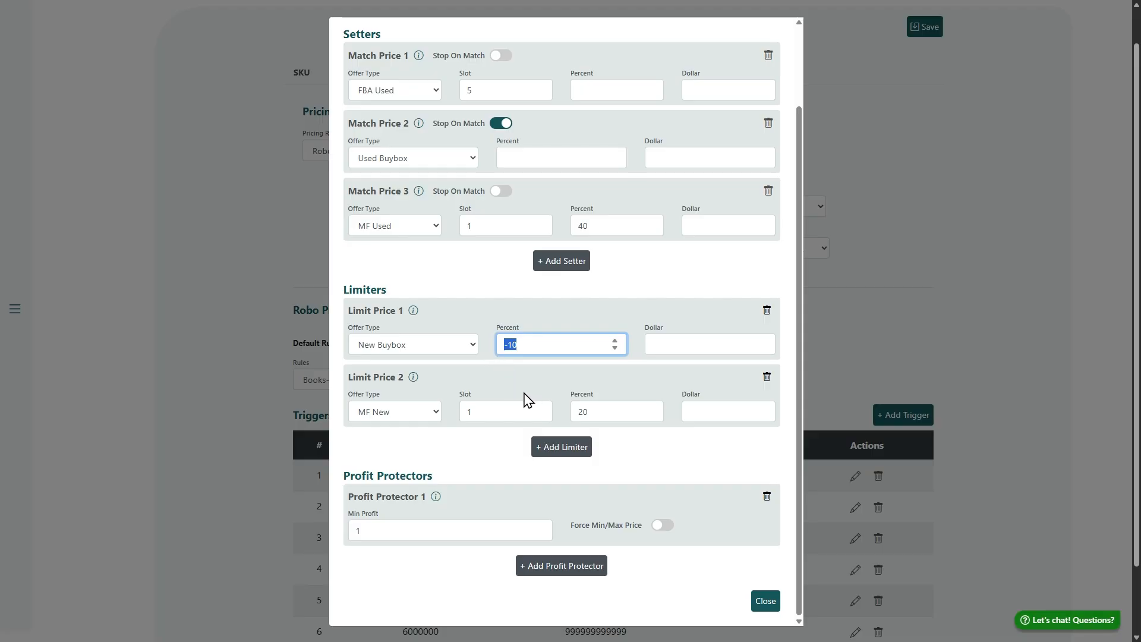
scroll(530, 380, down, 1)
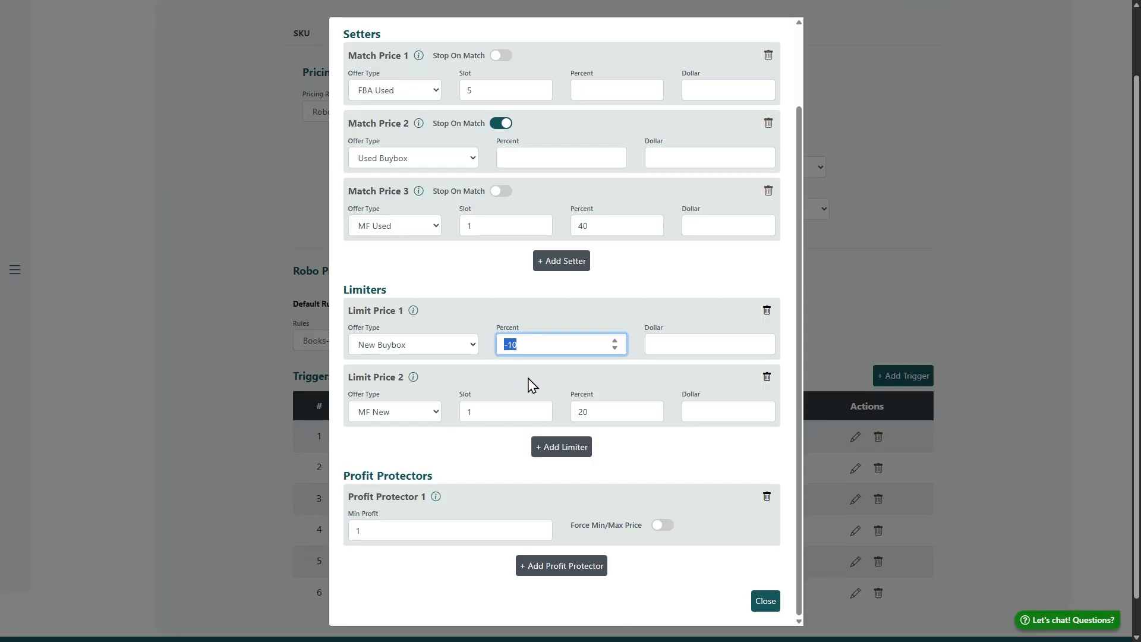
Try out a third limiter with offer type MF Used, slot 3 and percent 40, and delete it again
click(570, 452)
click(487, 319)
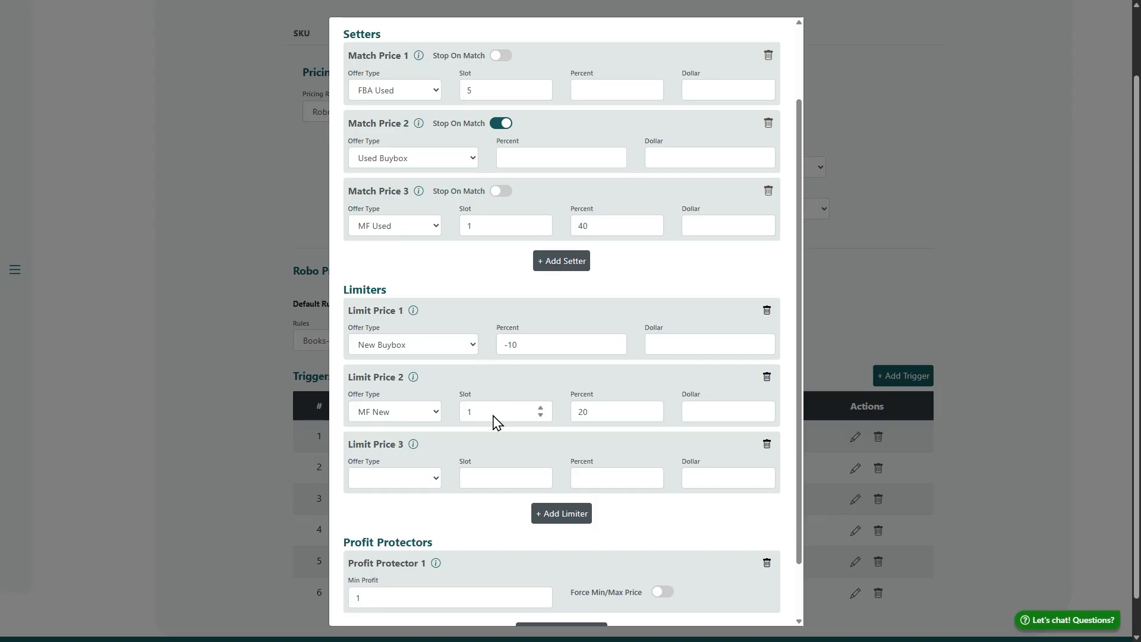
click(427, 482)
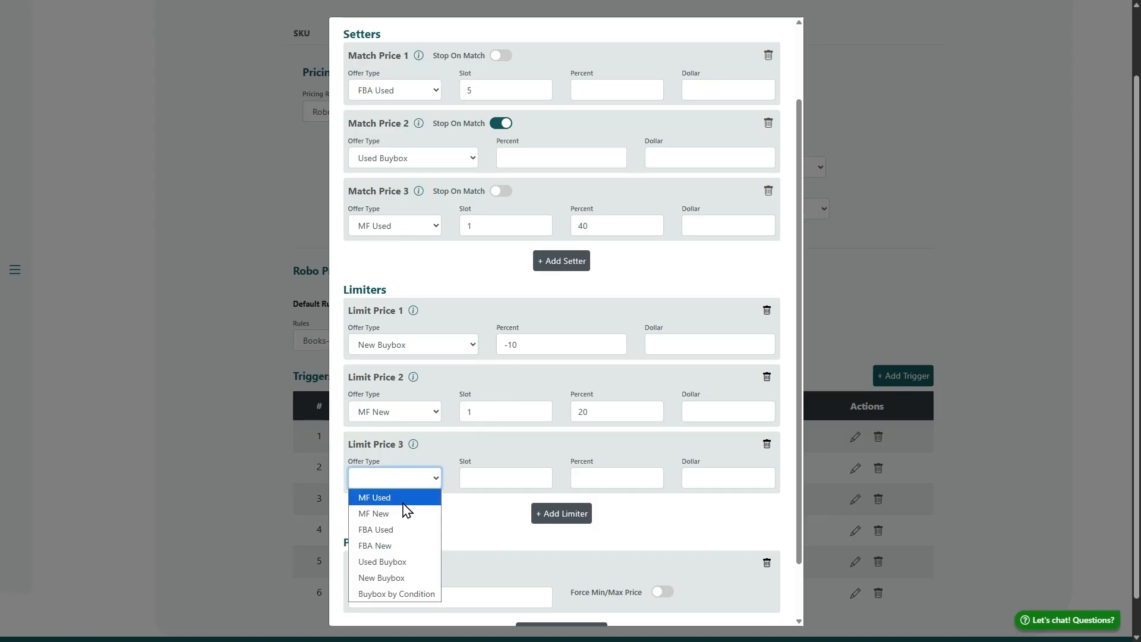
click(404, 498)
click(505, 478)
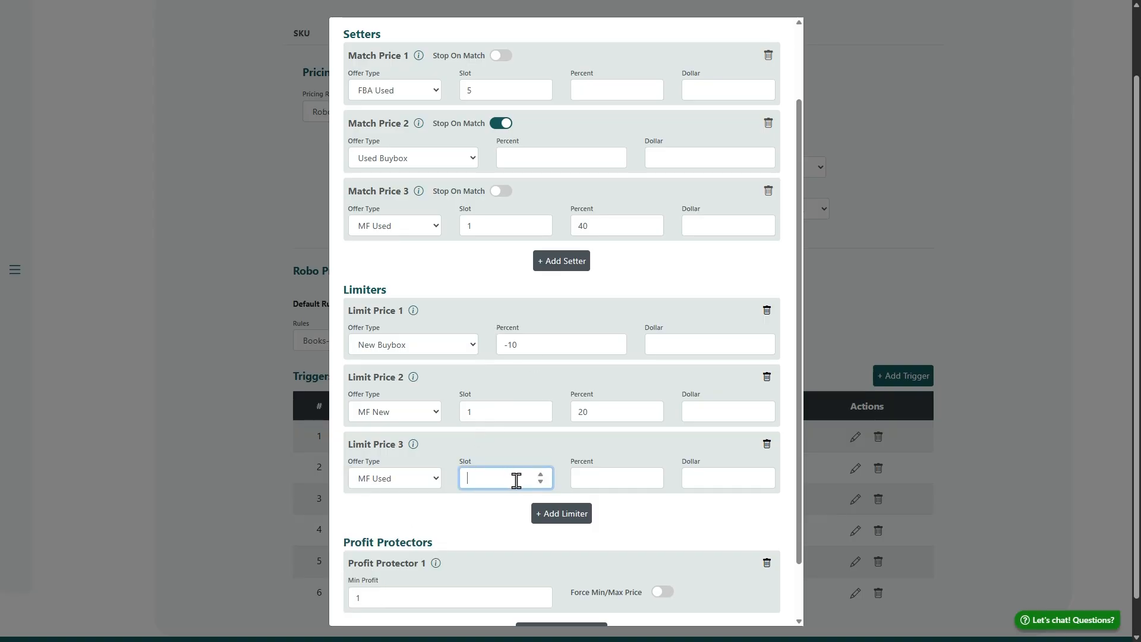
text(3)
click(596, 477)
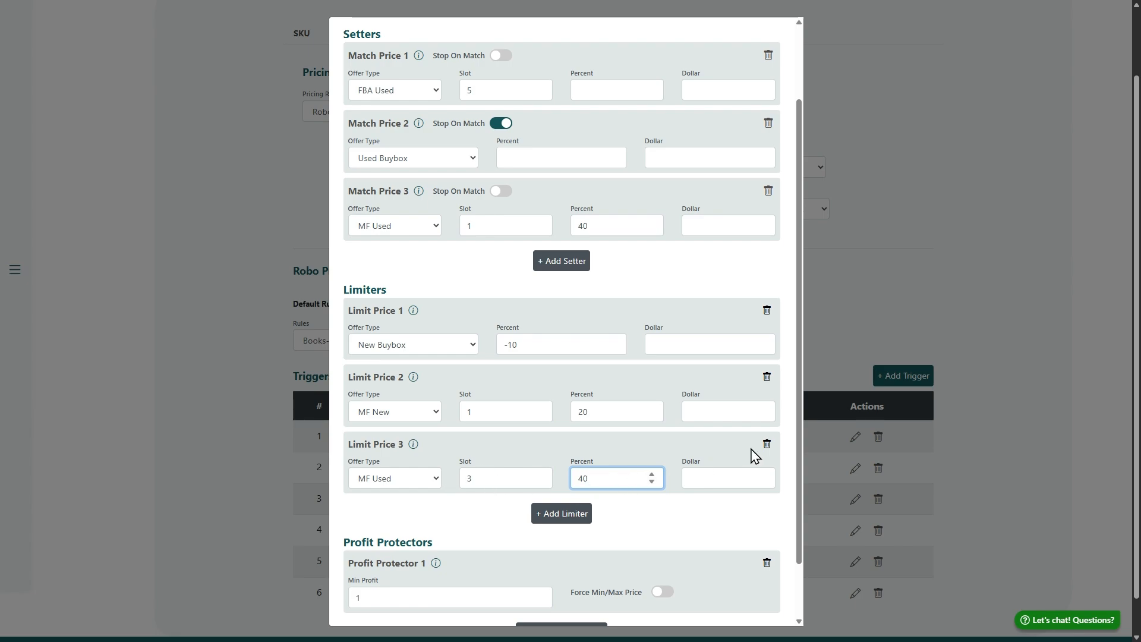
click(767, 444)
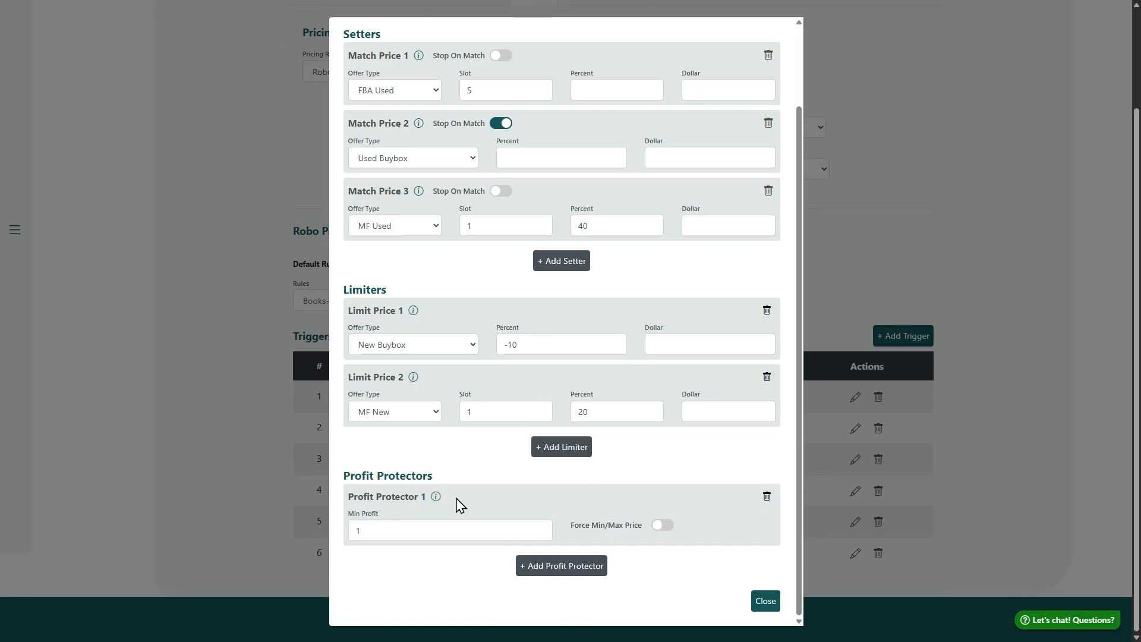
Check the Min Profit value of Profit Protector 1 and close the trigger's settings
double_click(404, 529)
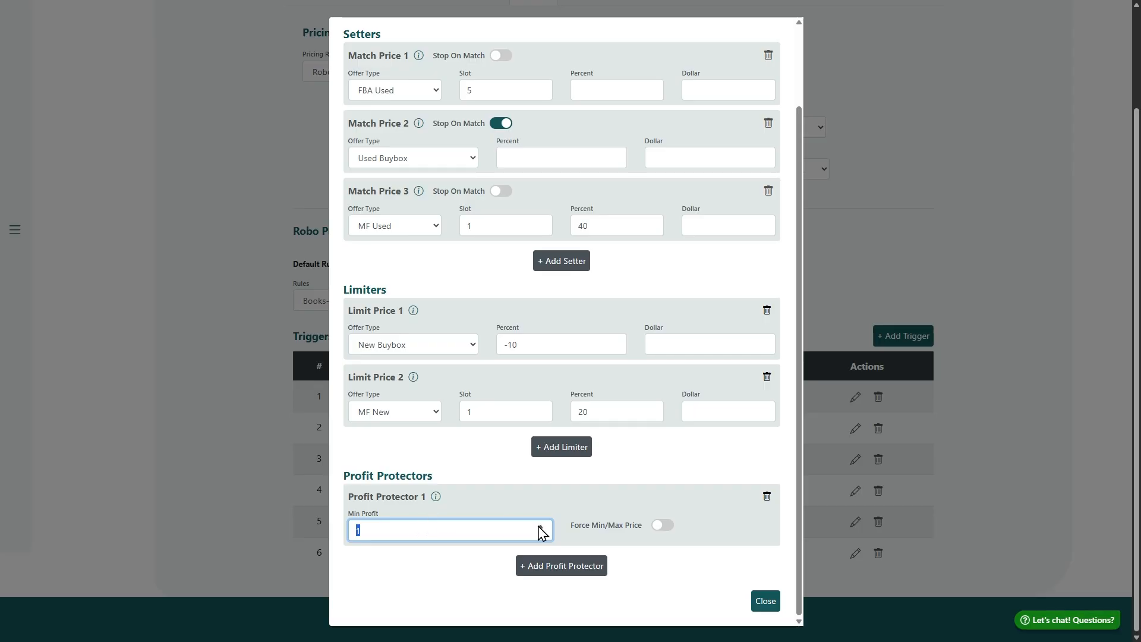
click(765, 600)
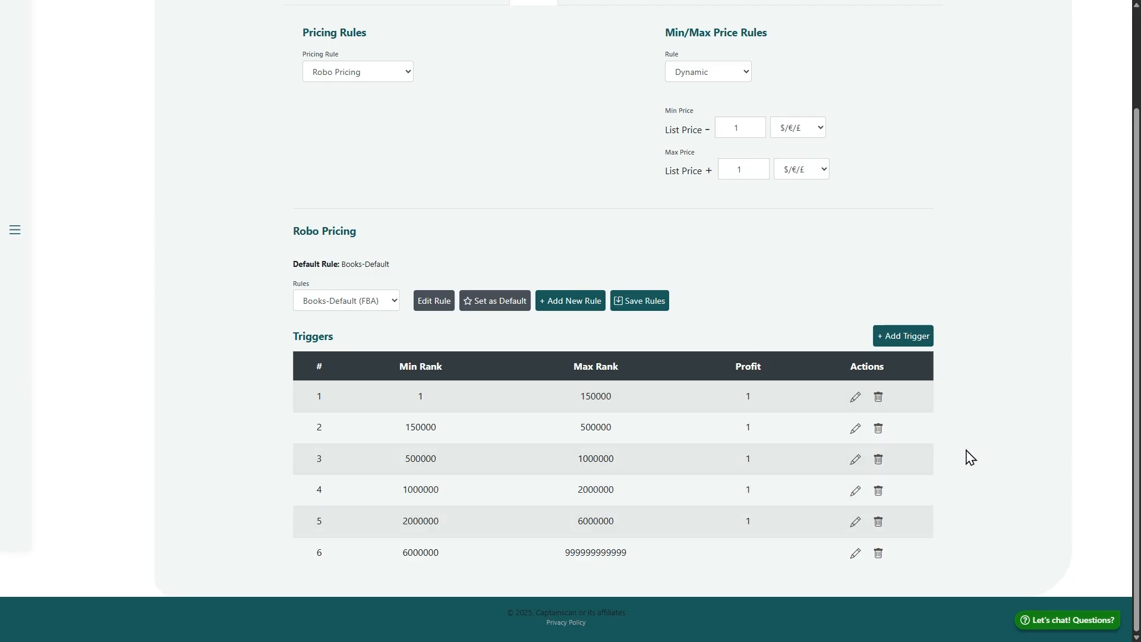
View the Support conversation in the help chat and close the chat
click(1070, 621)
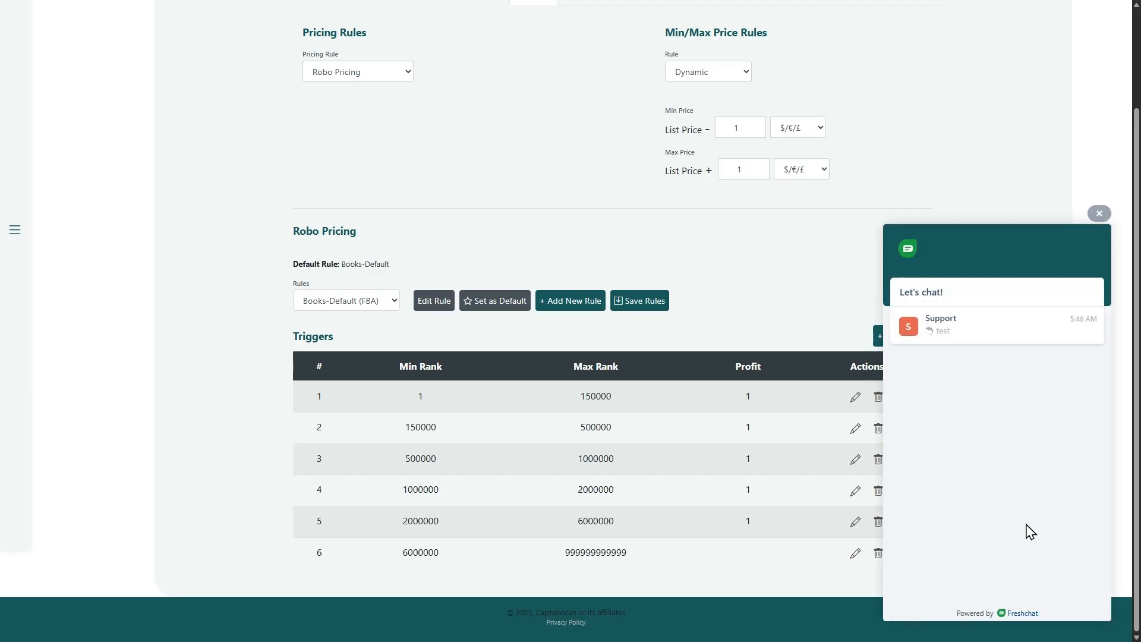
click(1002, 337)
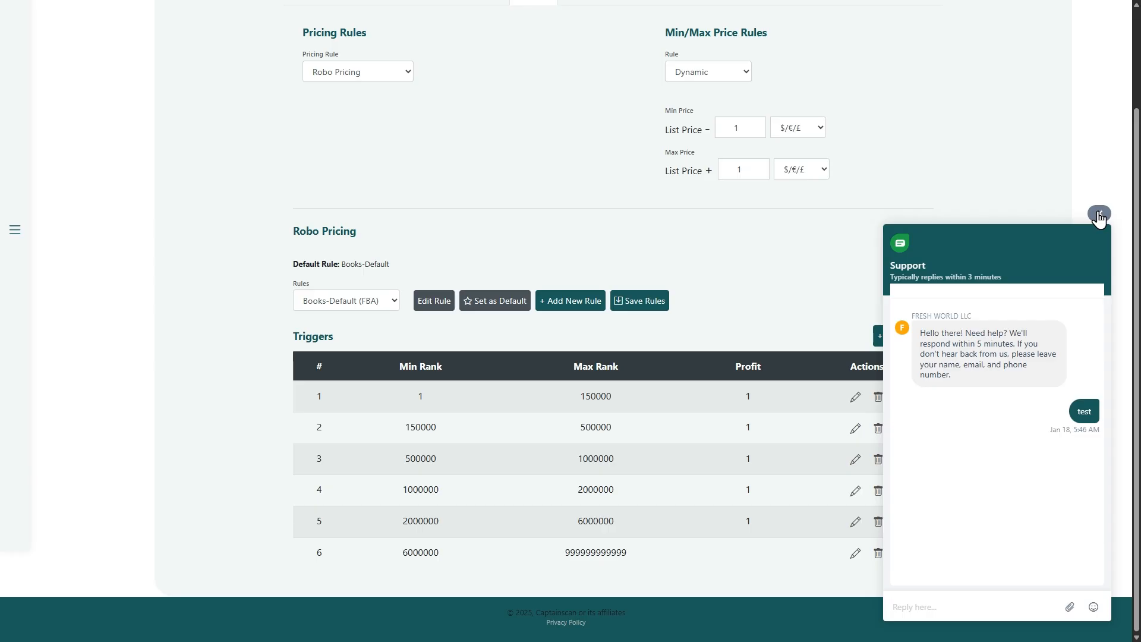
click(1099, 214)
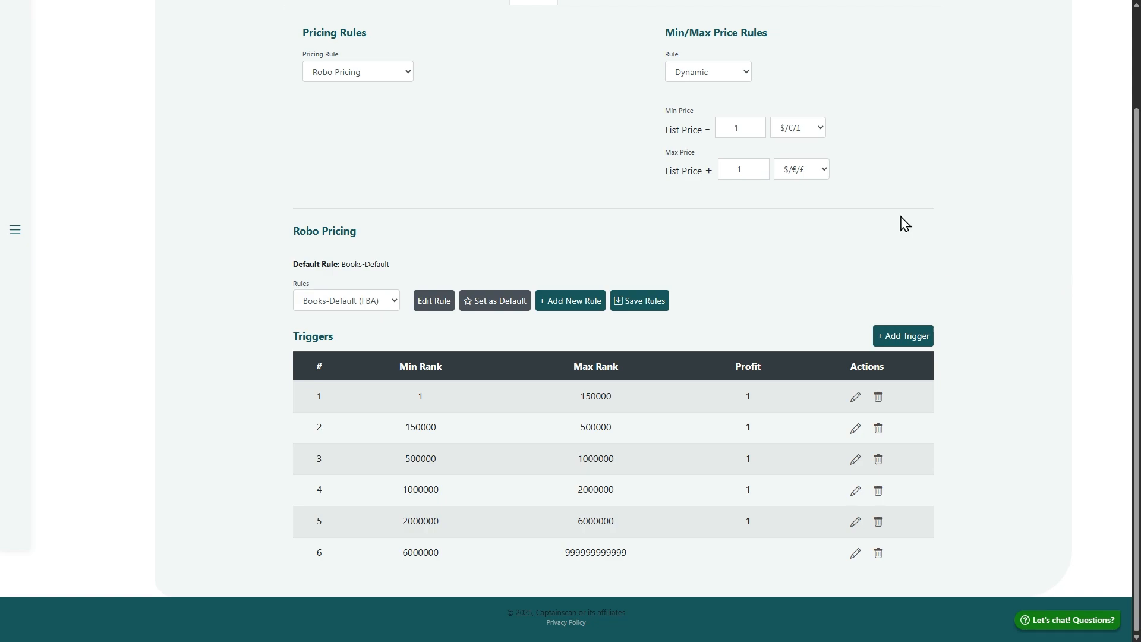
Switch to the RoboLister batch page and examine the price and trigger number of item 4
key(ctrl+Tab)
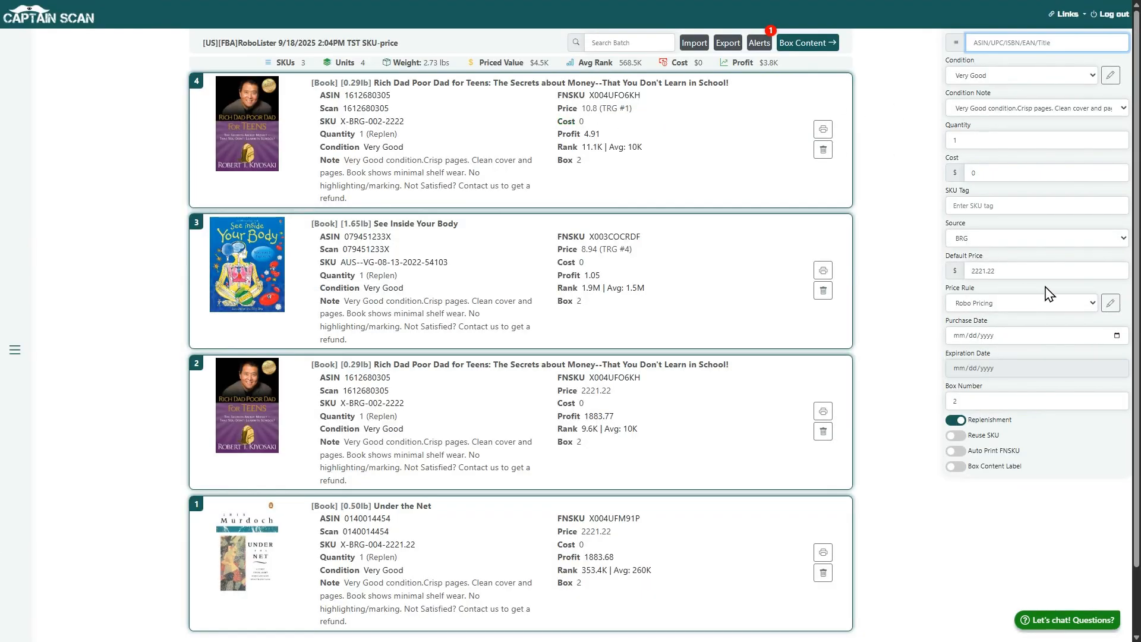
drag(543, 114, 670, 119)
click(683, 119)
click(698, 223)
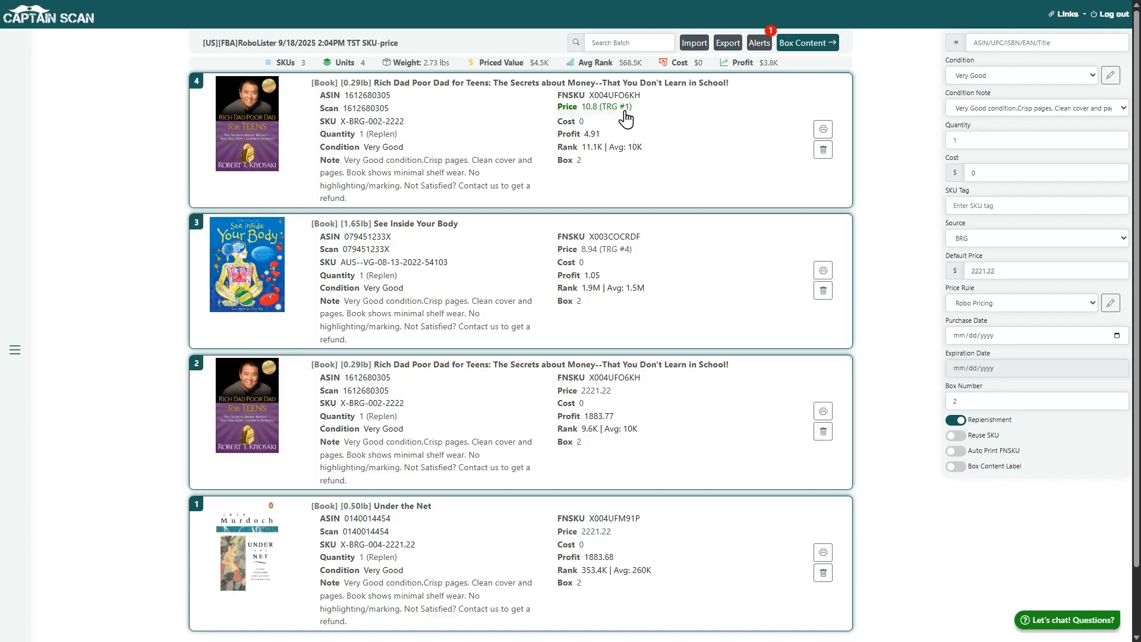
Select Books-Default as the batch's Robo Pricing rule and save the selection
click(1111, 304)
click(557, 321)
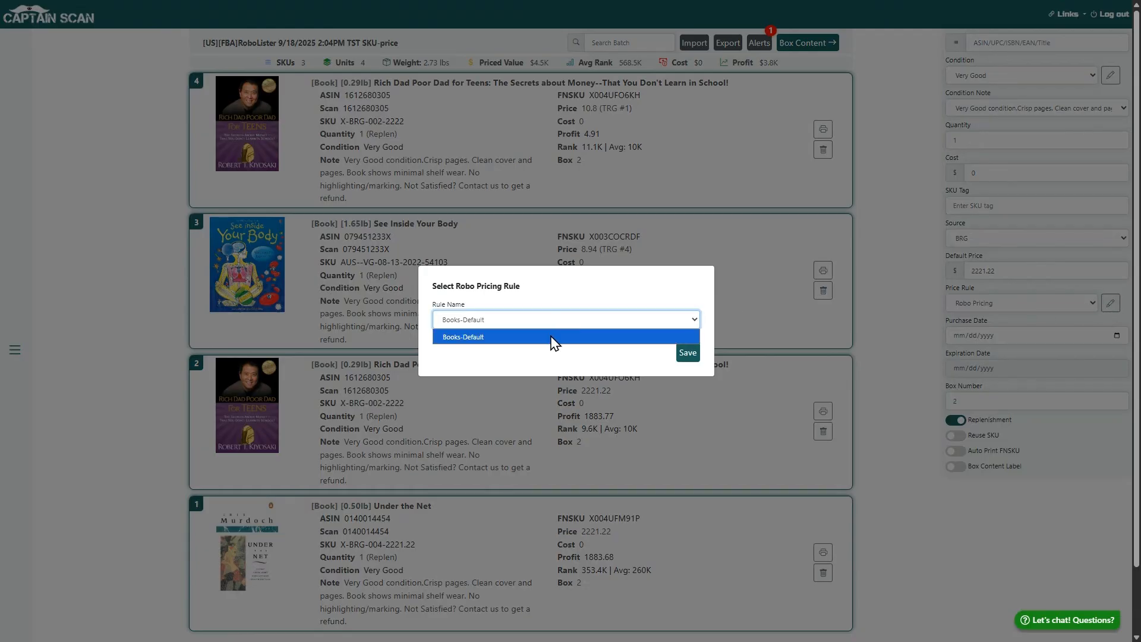
click(513, 335)
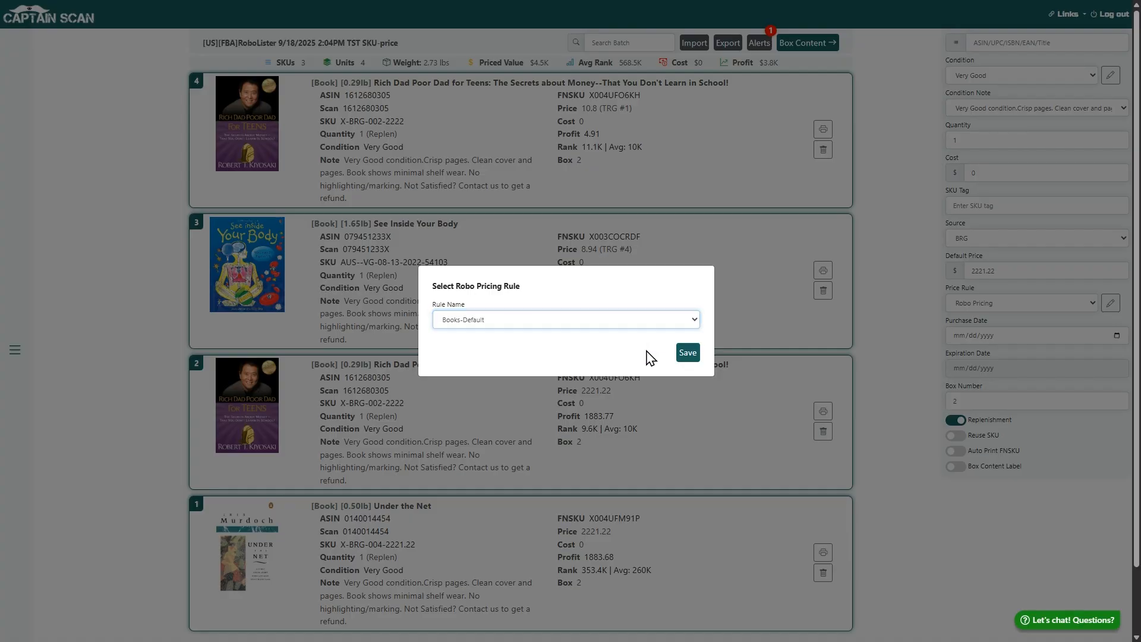
click(687, 353)
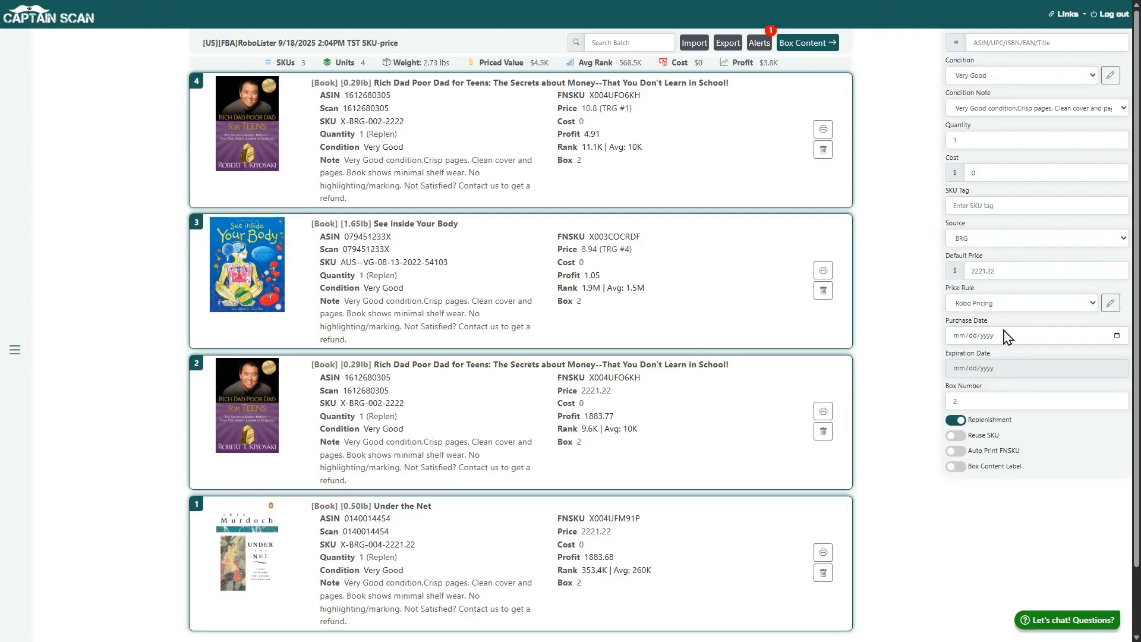